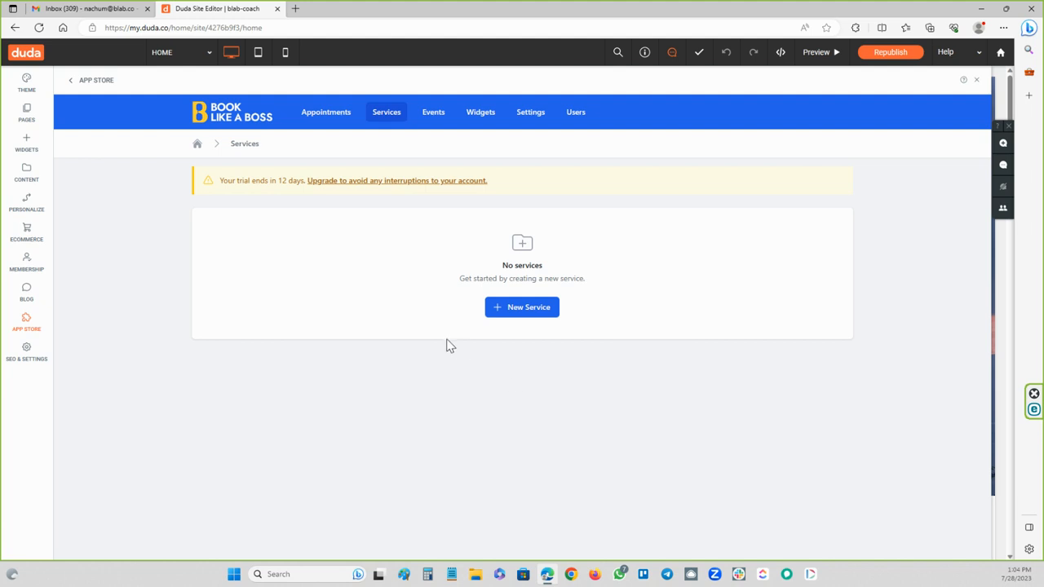
Start a new service of type Service titled "Coaching Session" with the description "One on One with the Great one!".
{"action": "left_click", "coordinate": [516, 315]}
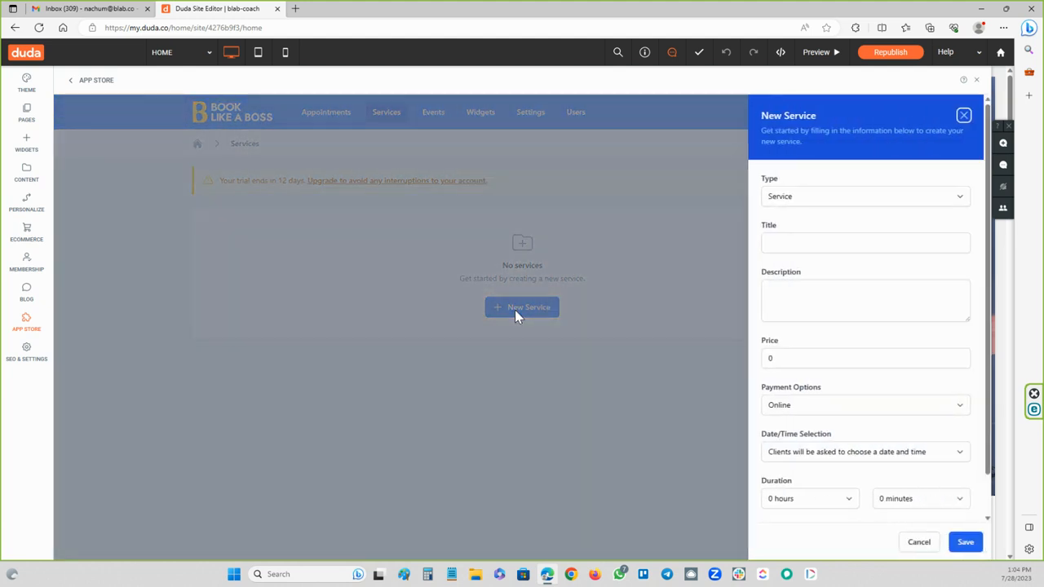
{"action": "left_click", "coordinate": [808, 197]}
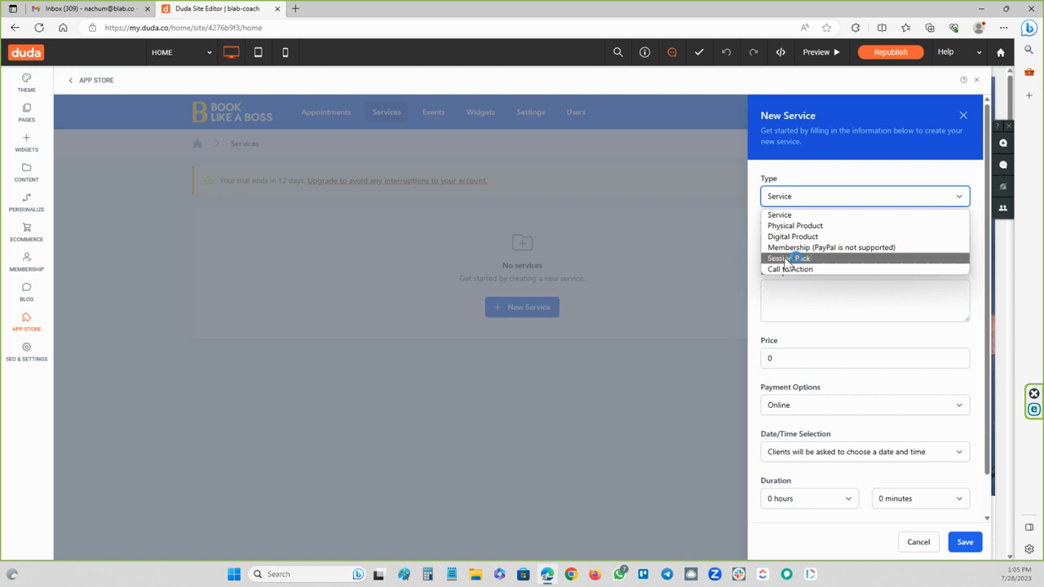
{"action": "left_click", "coordinate": [783, 215]}
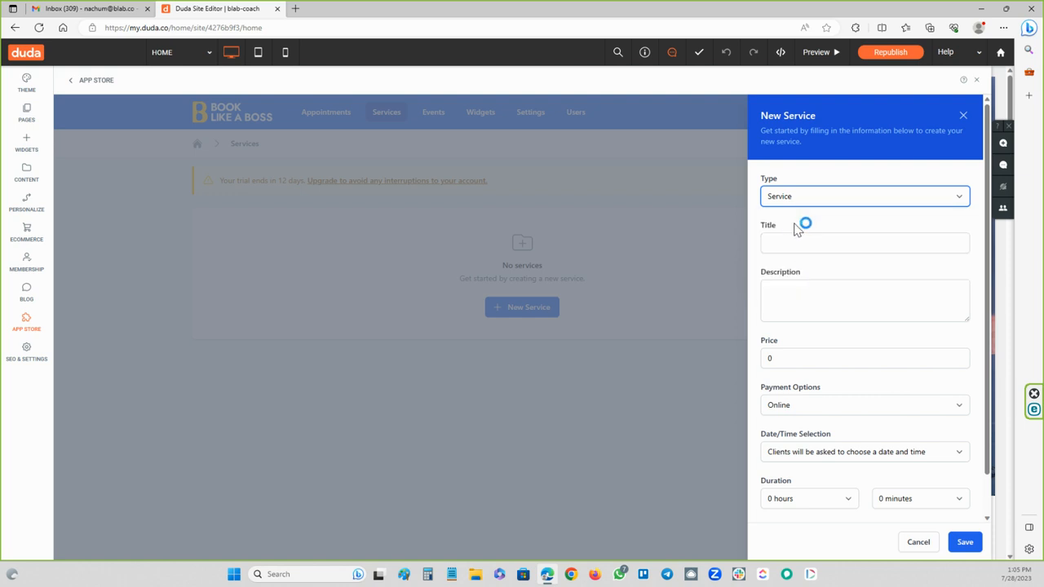
{"action": "left_click", "coordinate": [796, 243]}
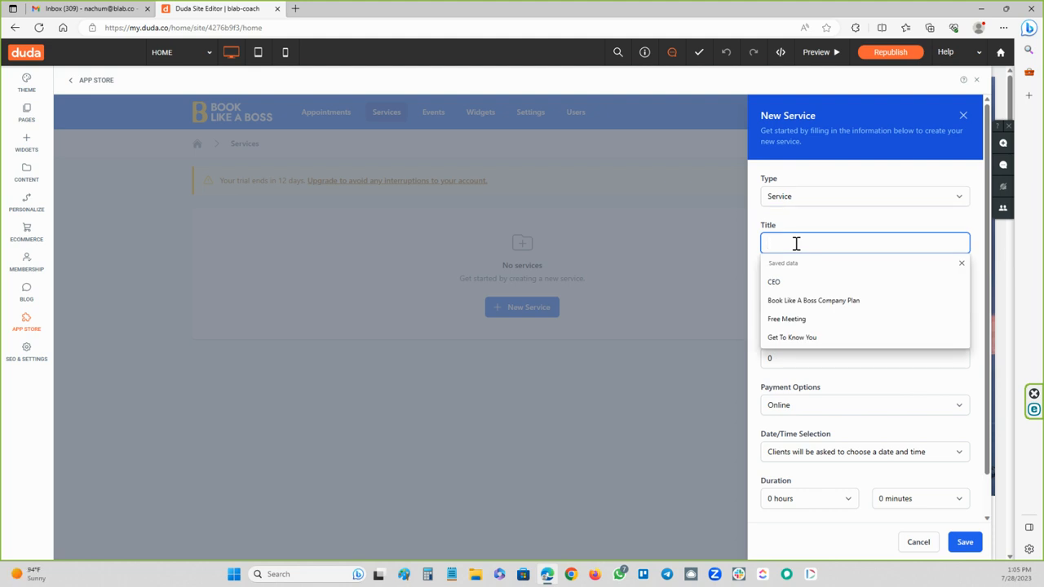
{"action": "type", "text": "Coaching S"}
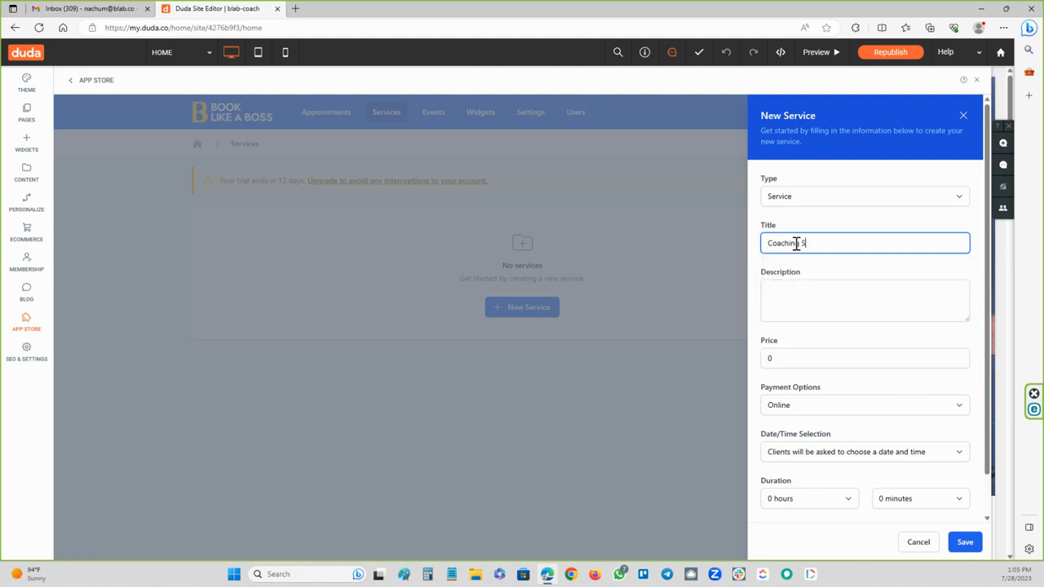
{"action": "type", "text": "ession"}
{"action": "left_click", "coordinate": [838, 284]}
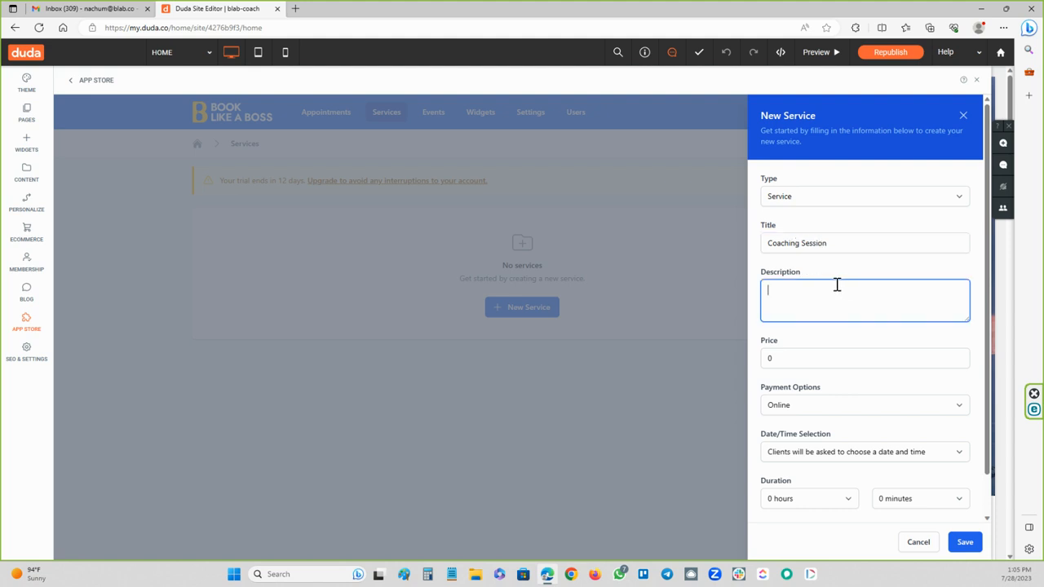
{"action": "type", "text": "One on One with the Great one"}
Set the new service's price to 100 and its payment options to Online & Offline.
{"action": "left_click_drag", "start_coordinate": [834, 362], "coordinate": [752, 362]}
{"action": "type", "text": "100"}
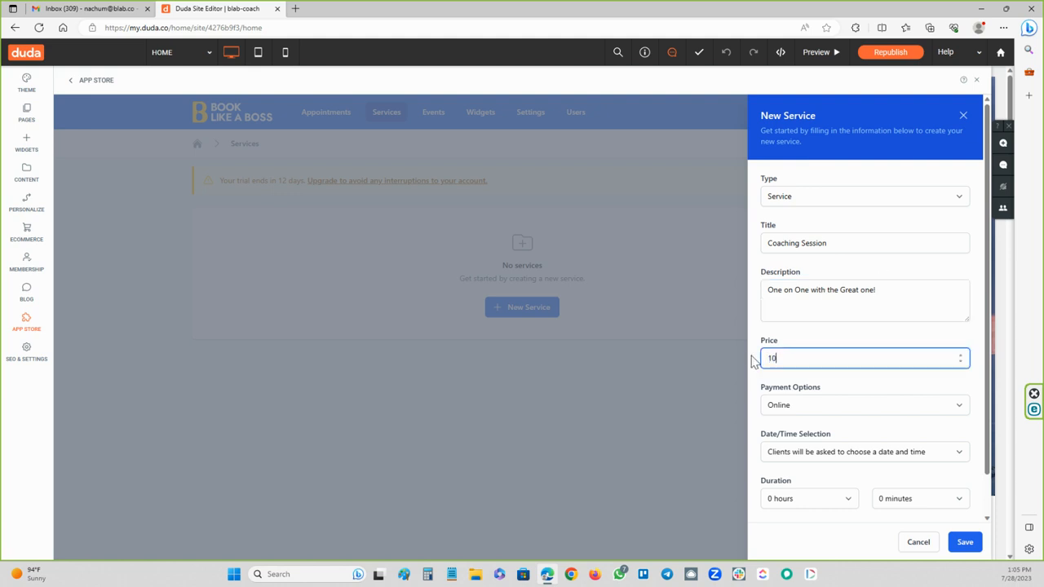
{"action": "left_click", "coordinate": [799, 404]}
{"action": "left_click", "coordinate": [795, 444]}
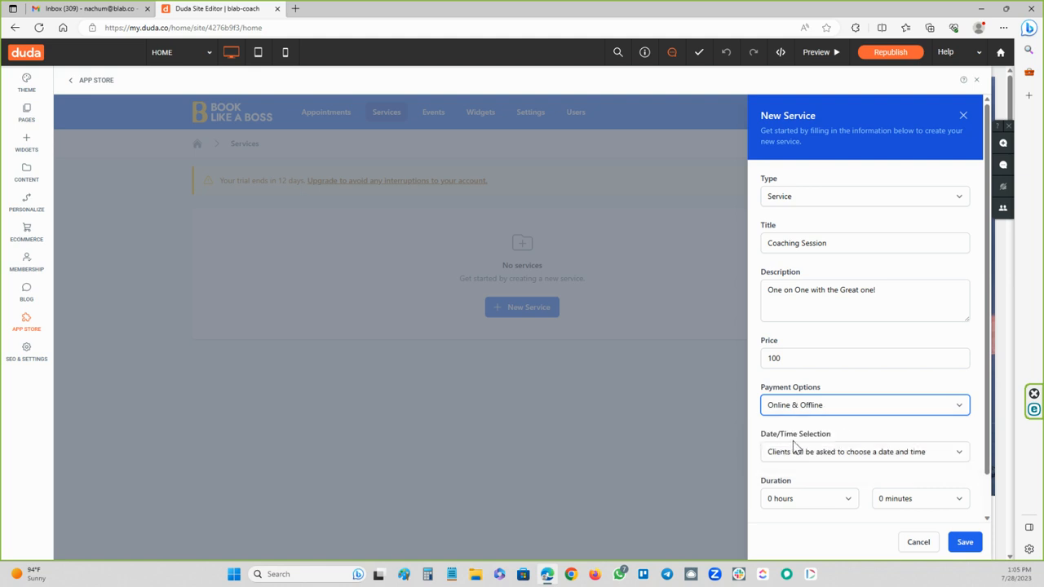
{"action": "left_click", "coordinate": [826, 356]}
Choose that clients will be asked for a date and time, and set the service duration to 45 minutes.
{"action": "scroll", "coordinate": [826, 347], "scroll_direction": "down", "scroll_amount": 1}
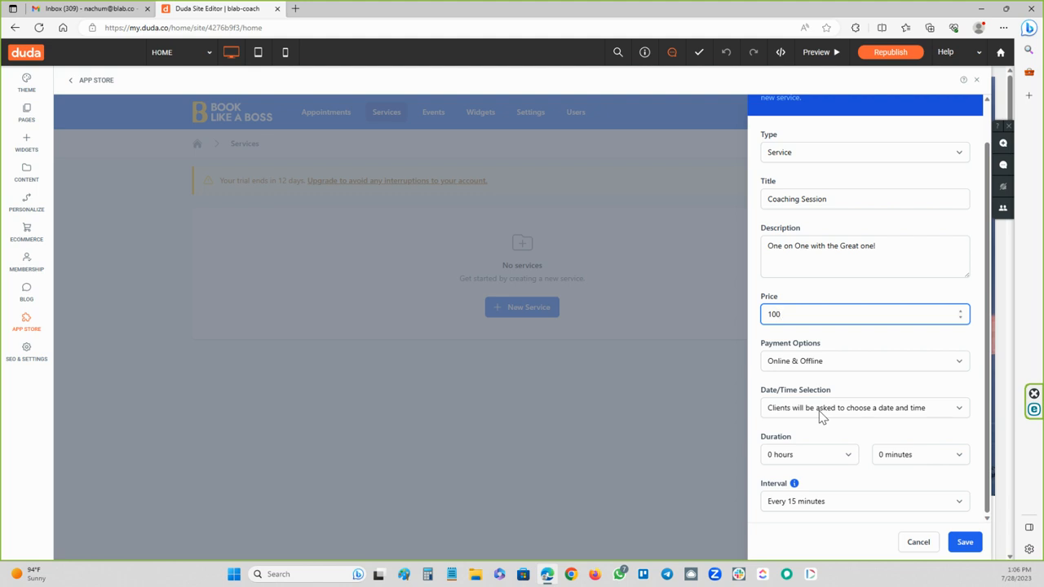
{"action": "left_click", "coordinate": [822, 416]}
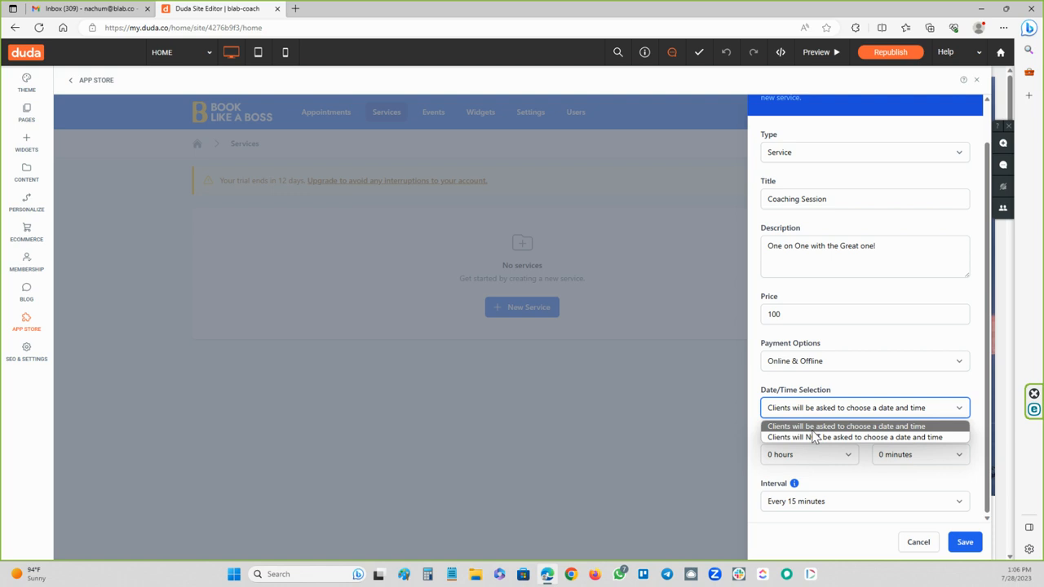
{"action": "left_click", "coordinate": [813, 432]}
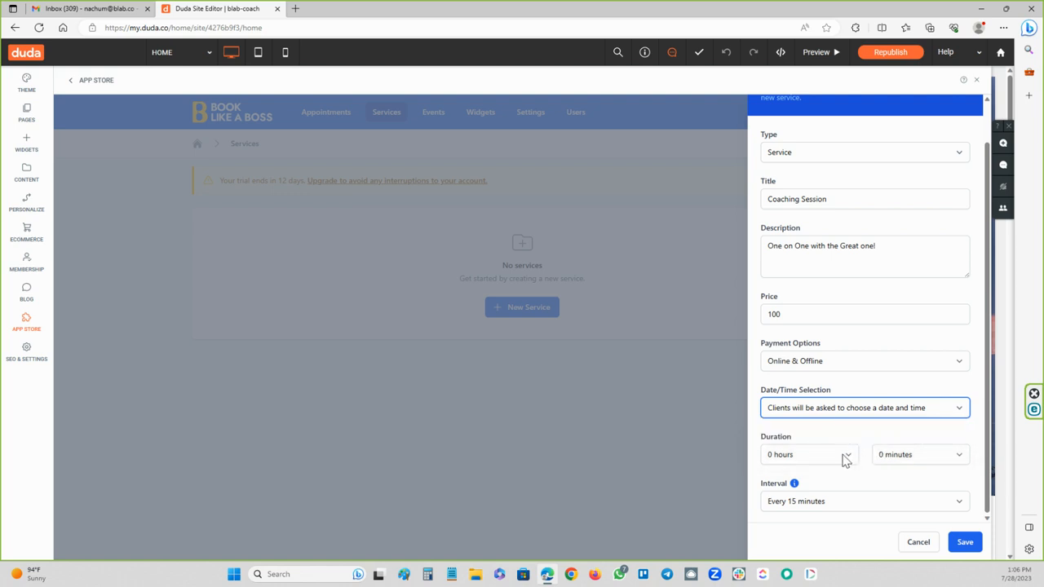
{"action": "left_click", "coordinate": [887, 459]}
{"action": "left_click", "coordinate": [895, 427]}
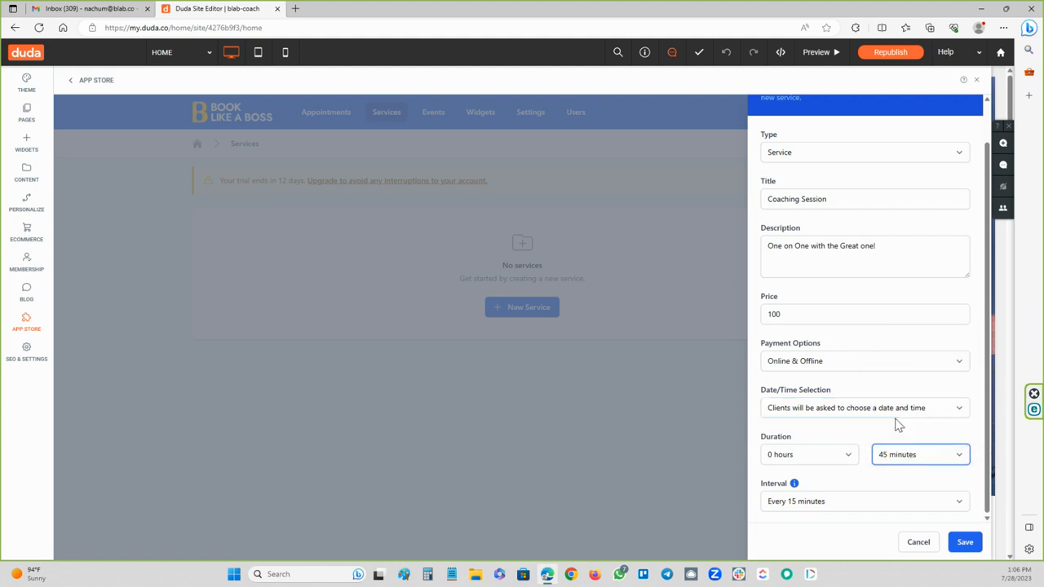
Set the booking interval to every 30 minutes and save the new service.
{"action": "left_click", "coordinate": [848, 499]}
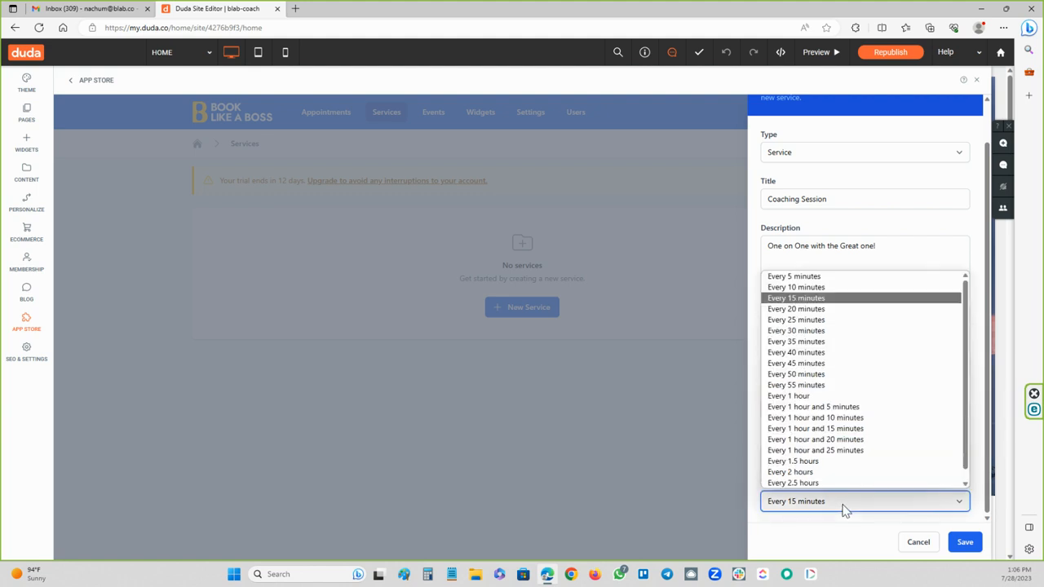
{"action": "left_click", "coordinate": [827, 333]}
{"action": "left_click", "coordinate": [965, 542]}
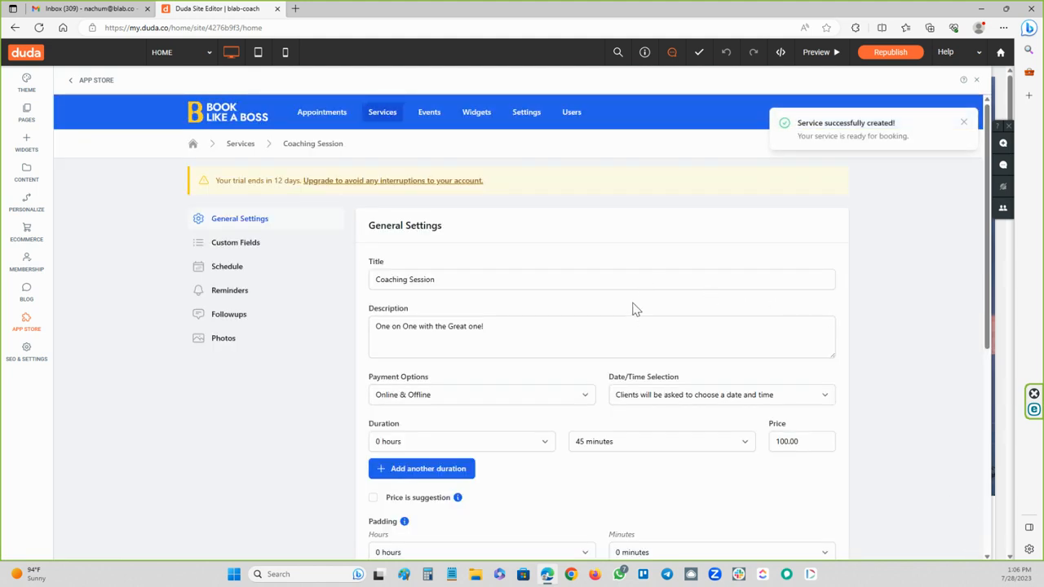
Add a second duration of 1 hour priced at 115.00 to the Coaching Session service.
{"action": "scroll", "coordinate": [639, 304], "scroll_direction": "down", "scroll_amount": 2}
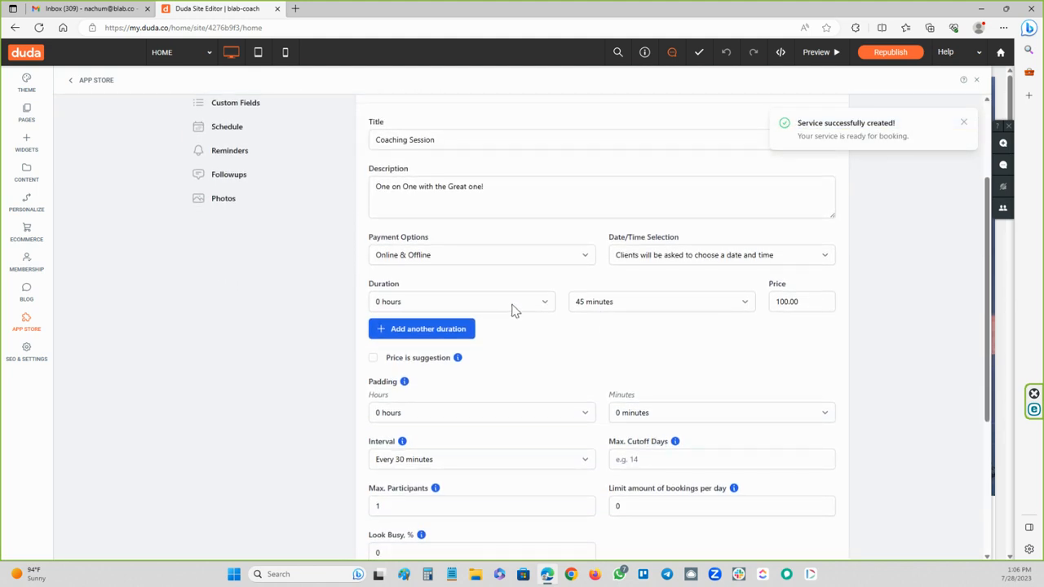
{"action": "left_click", "coordinate": [470, 330]}
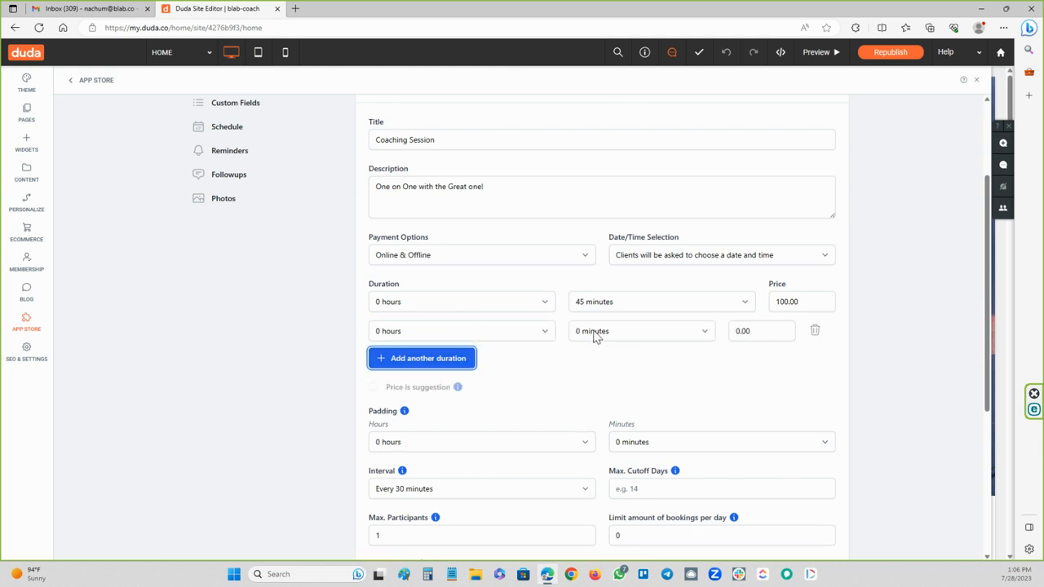
{"action": "left_click", "coordinate": [485, 332]}
{"action": "left_click", "coordinate": [469, 359]}
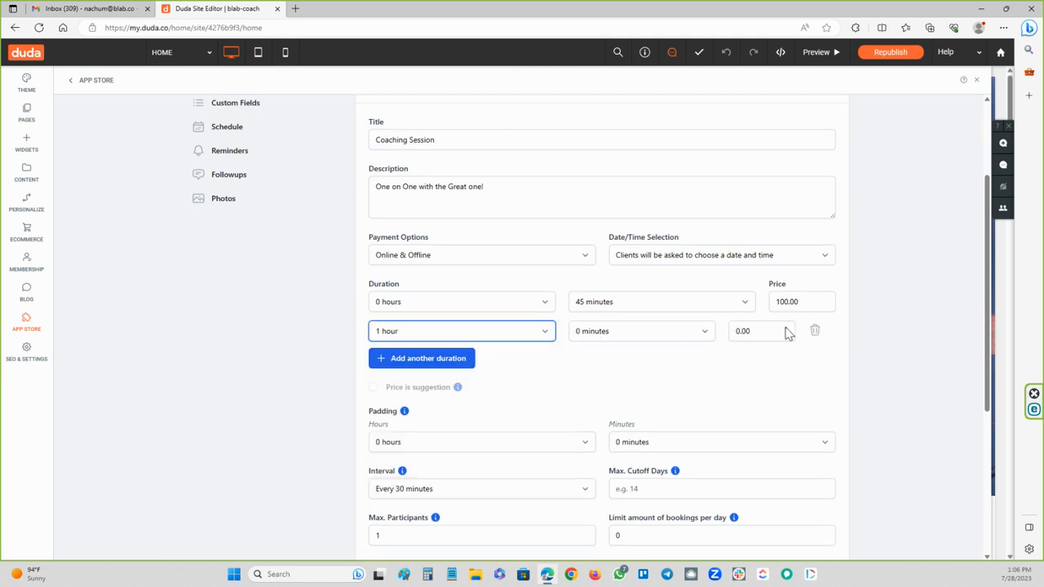
{"action": "double_click", "coordinate": [770, 300]}
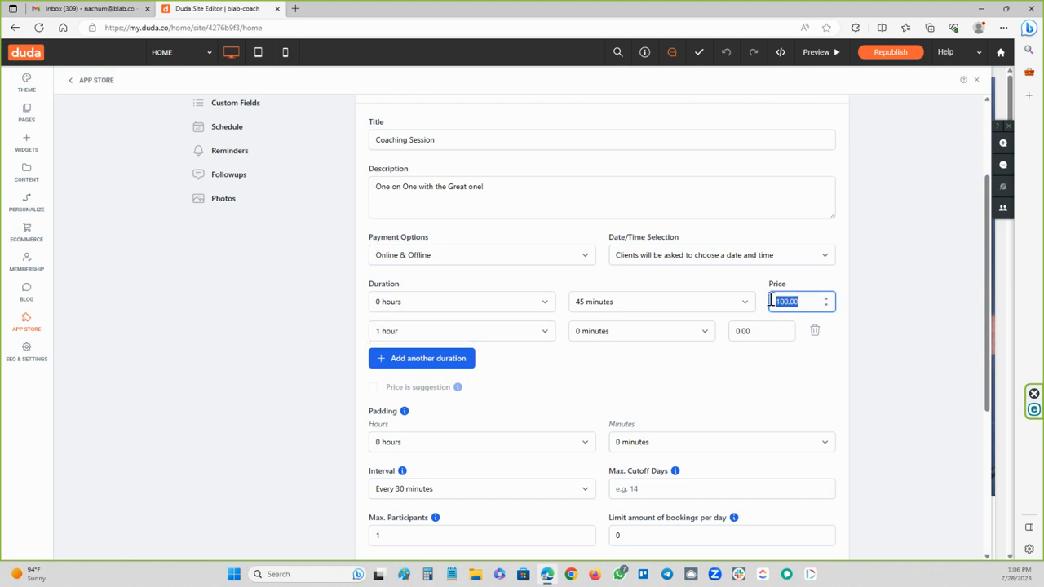
{"action": "double_click", "coordinate": [731, 332]}
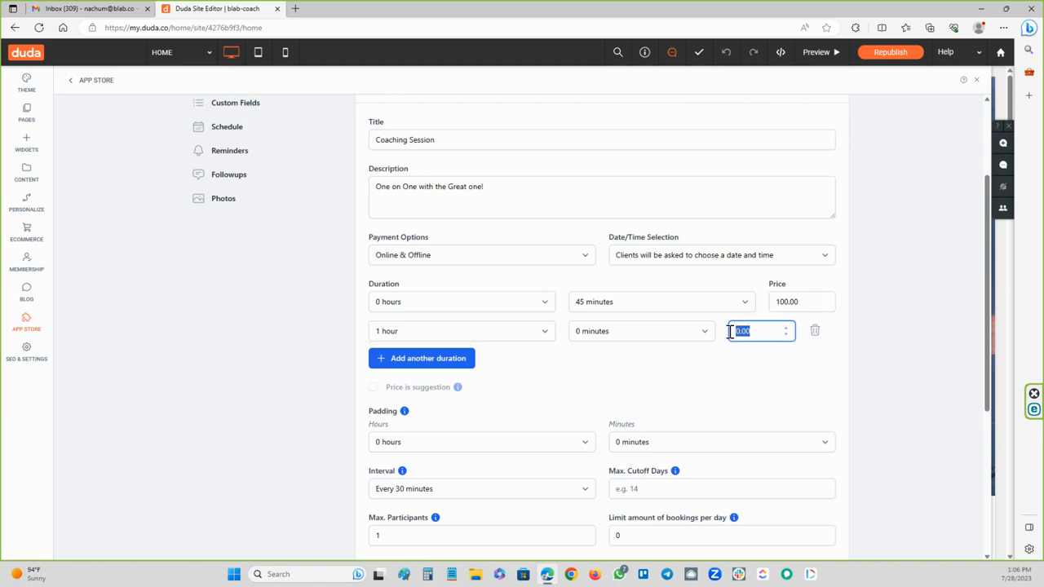
{"action": "type", "text": "115.00"}
{"action": "left_click", "coordinate": [721, 366]}
Remove the 1 hour duration and try the Price is suggestion and Allow Pay What You Want options, switching both off again.
{"action": "scroll", "coordinate": [495, 368], "scroll_direction": "down", "scroll_amount": 1}
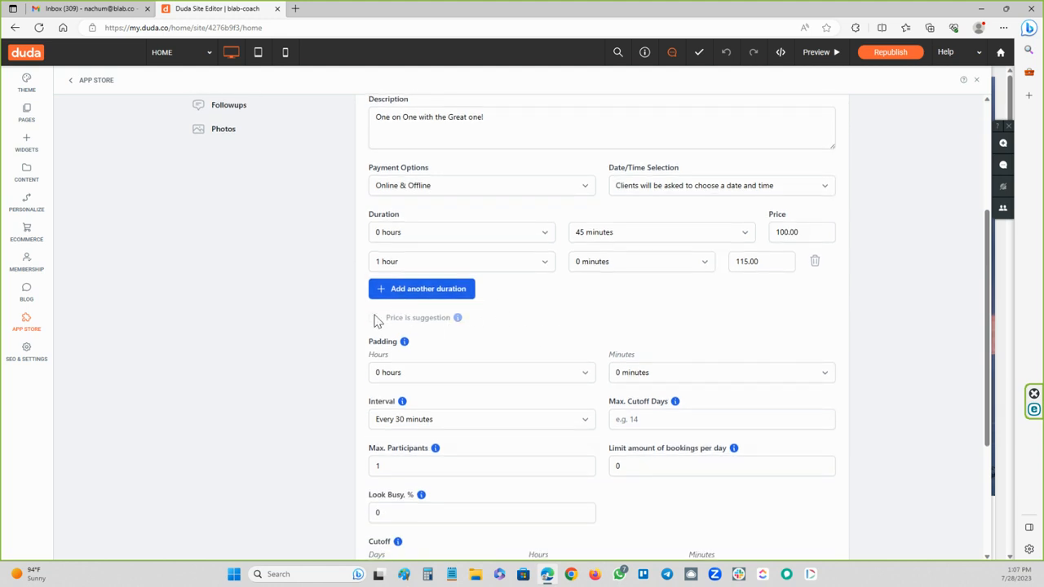
{"action": "left_click", "coordinate": [815, 262]}
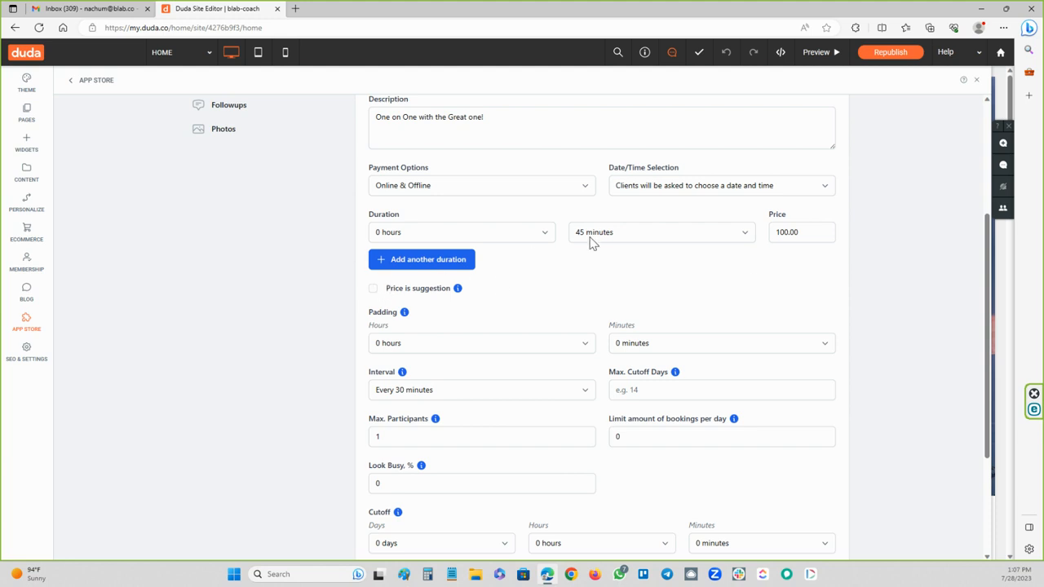
{"action": "left_click", "coordinate": [373, 288]}
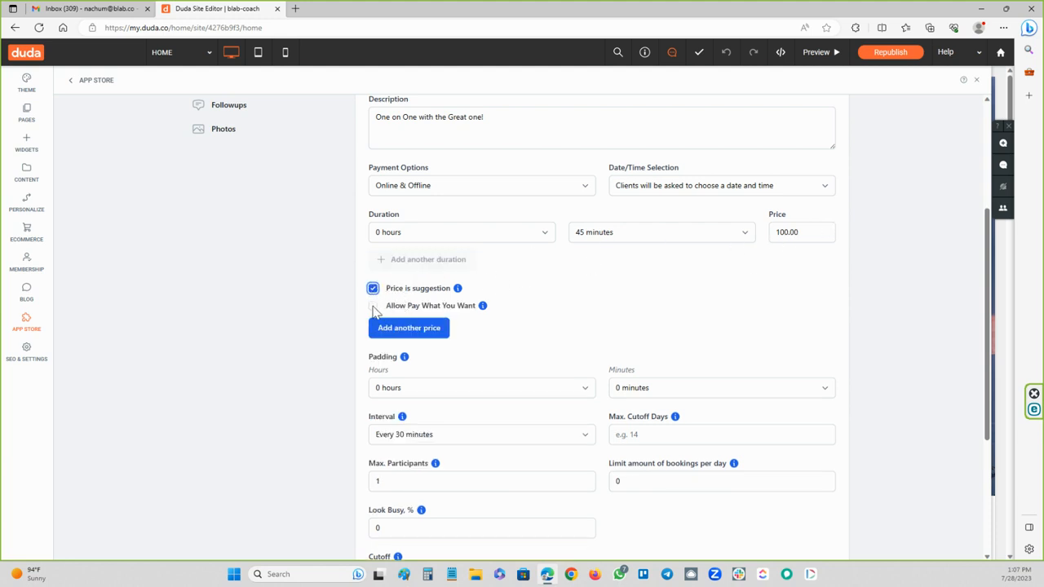
{"action": "left_click", "coordinate": [373, 306]}
{"action": "left_click", "coordinate": [373, 306]}
{"action": "left_click", "coordinate": [375, 288]}
Add another duration option of 1 hour with a price of 115.00 below the 45-minute one.
{"action": "left_click", "coordinate": [445, 267]}
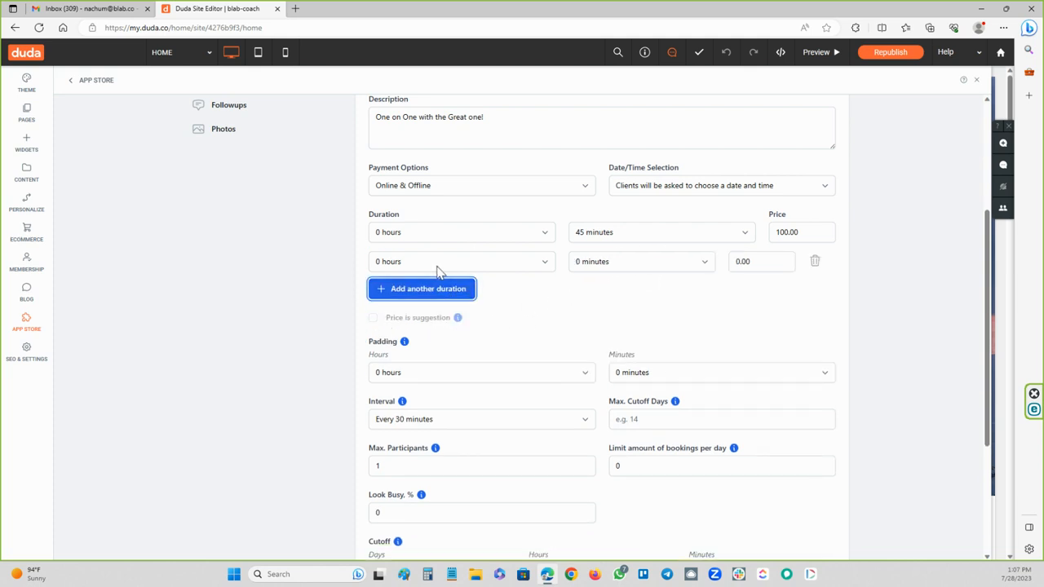
{"action": "left_click", "coordinate": [518, 268]}
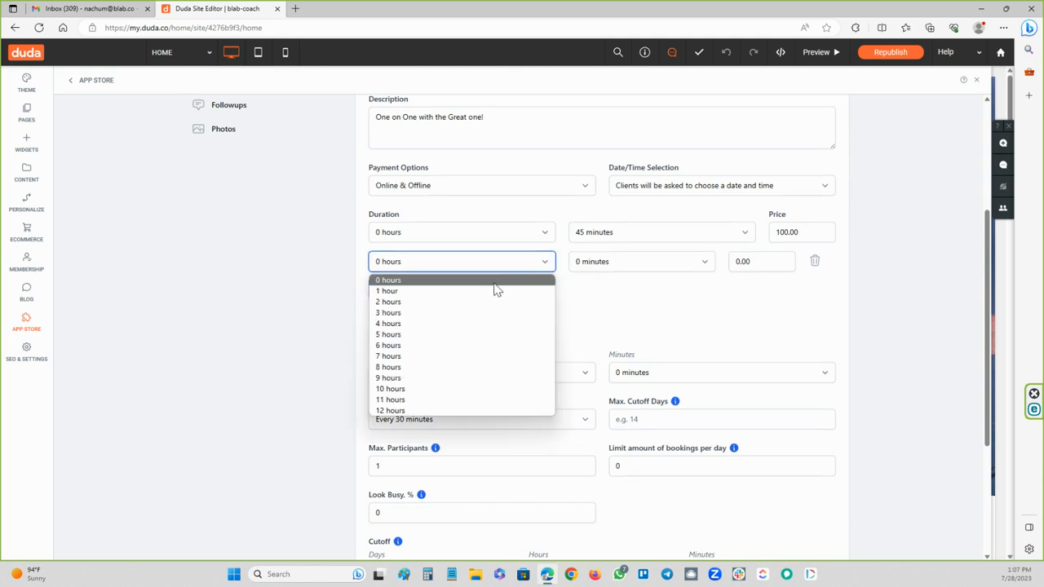
{"action": "left_click", "coordinate": [487, 291]}
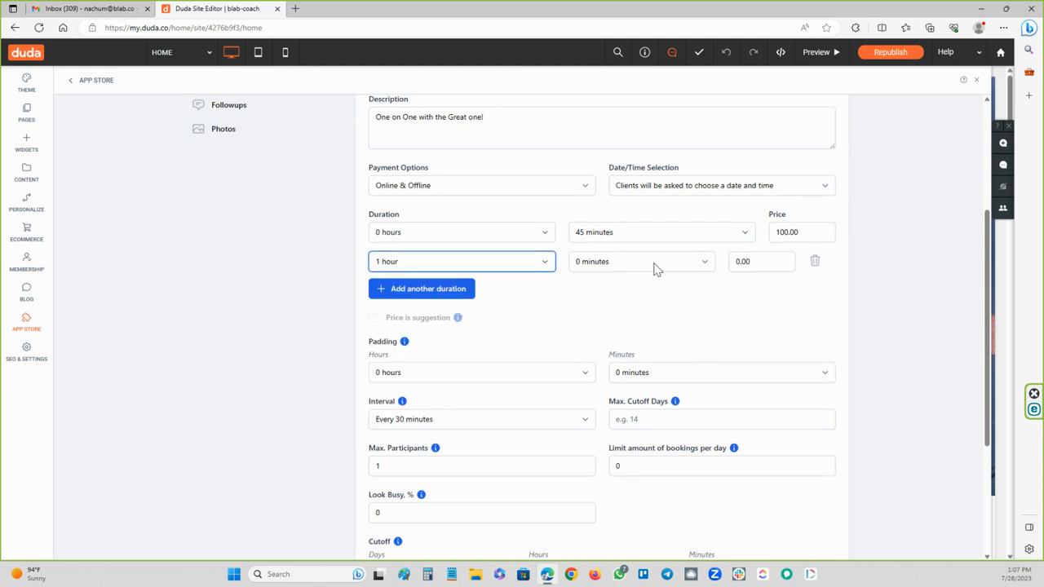
{"action": "left_click", "coordinate": [763, 264]}
{"action": "type", "text": "115.00"}
{"action": "left_click", "coordinate": [695, 312]}
Set the service's padding to 15 minutes and its maximum cutoff days to 90.
{"action": "scroll", "coordinate": [578, 296], "scroll_direction": "down", "scroll_amount": 3}
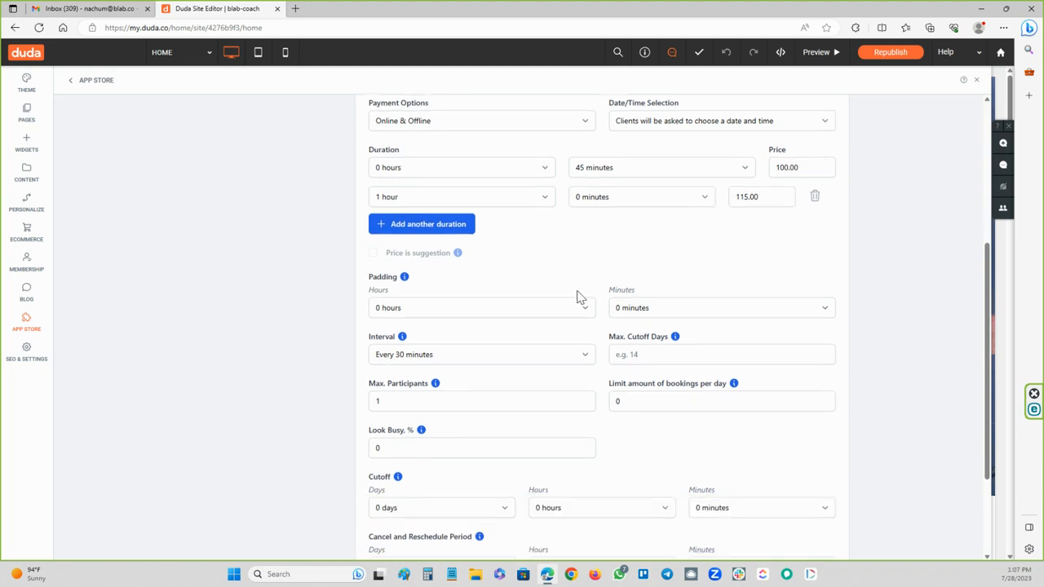
{"action": "scroll", "coordinate": [571, 293], "scroll_direction": "up", "scroll_amount": 1}
{"action": "left_click", "coordinate": [643, 301]}
{"action": "left_click", "coordinate": [644, 302]}
{"action": "left_click", "coordinate": [643, 303]}
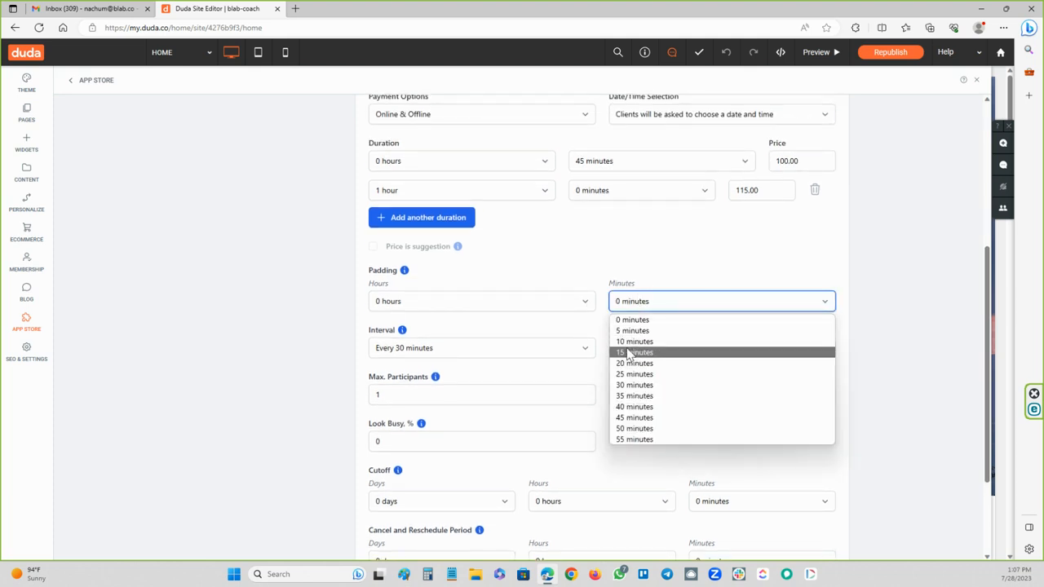
{"action": "left_click", "coordinate": [632, 352]}
{"action": "scroll", "coordinate": [554, 326], "scroll_direction": "down", "scroll_amount": 2}
{"action": "left_click", "coordinate": [615, 280]}
{"action": "type", "text": "90"}
{"action": "left_click", "coordinate": [588, 307]}
Limit the bookings per day to 4 and save the service's general settings.
{"action": "scroll", "coordinate": [587, 304], "scroll_direction": "down", "scroll_amount": 1}
{"action": "scroll", "coordinate": [511, 290], "scroll_direction": "down", "scroll_amount": 1}
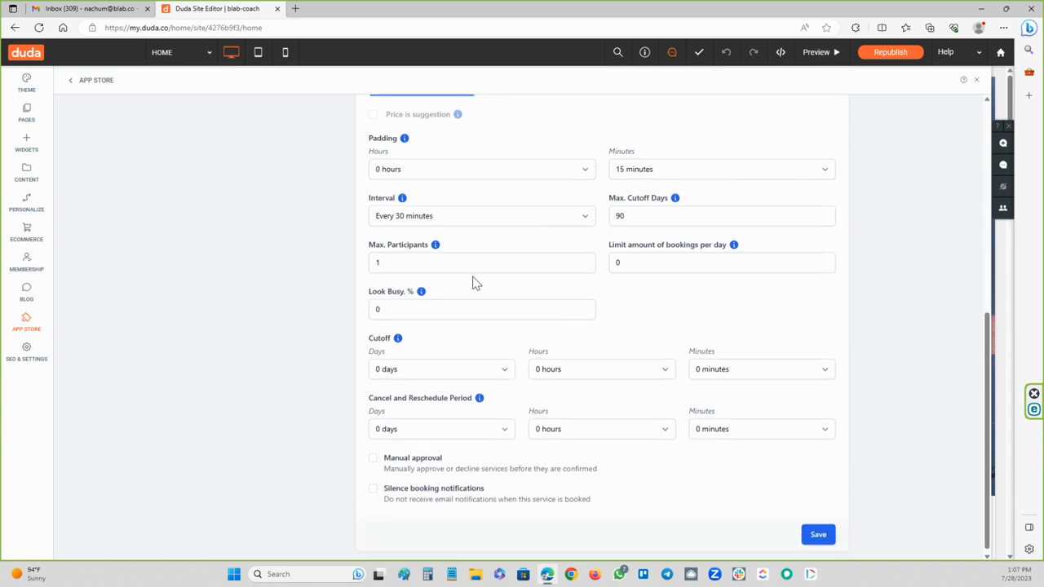
{"action": "left_click_drag", "start_coordinate": [639, 265], "coordinate": [606, 265]}
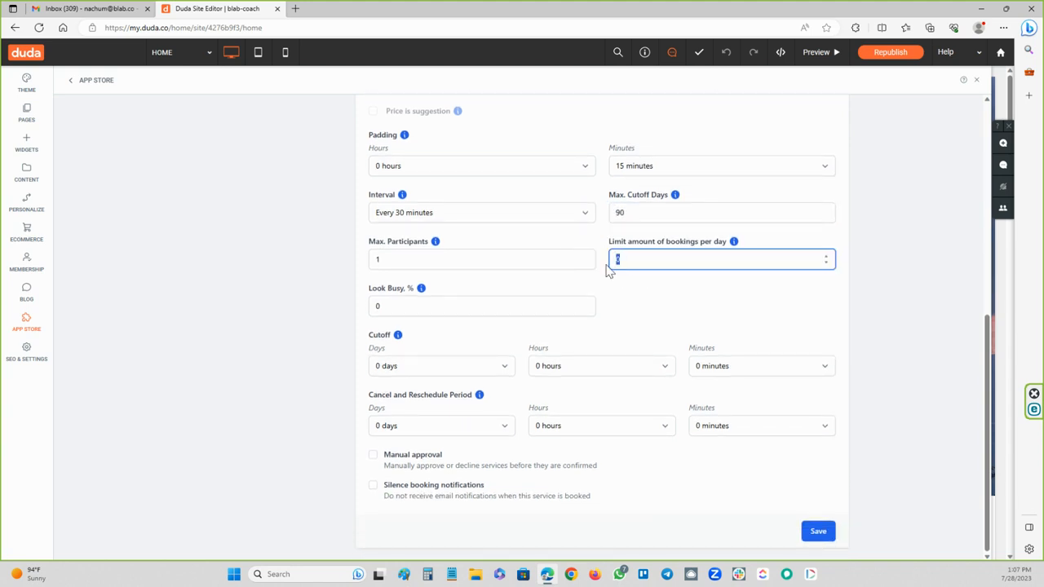
{"action": "type", "text": "4"}
{"action": "left_click", "coordinate": [604, 303]}
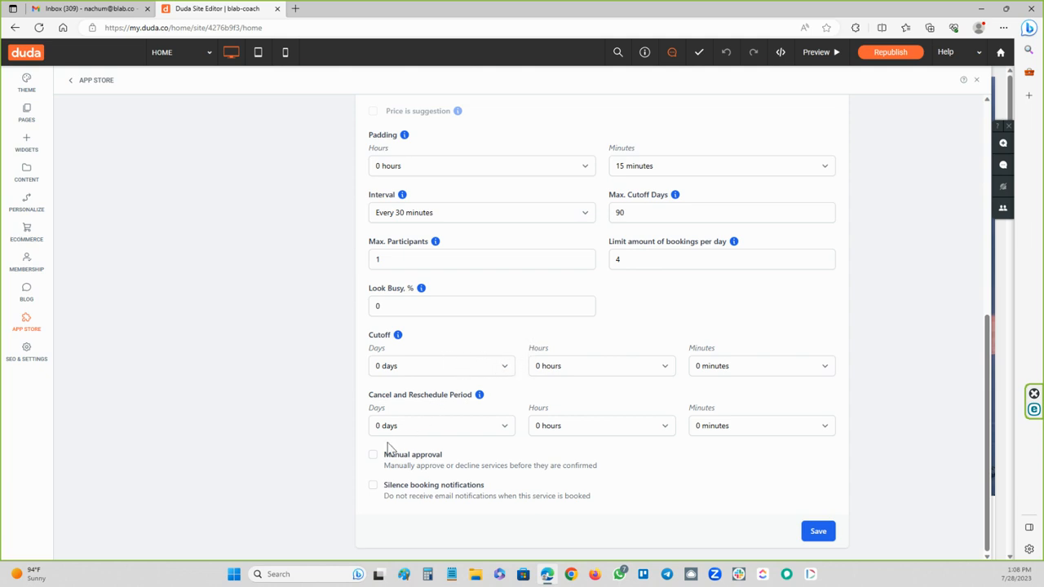
{"action": "left_click", "coordinate": [817, 532]}
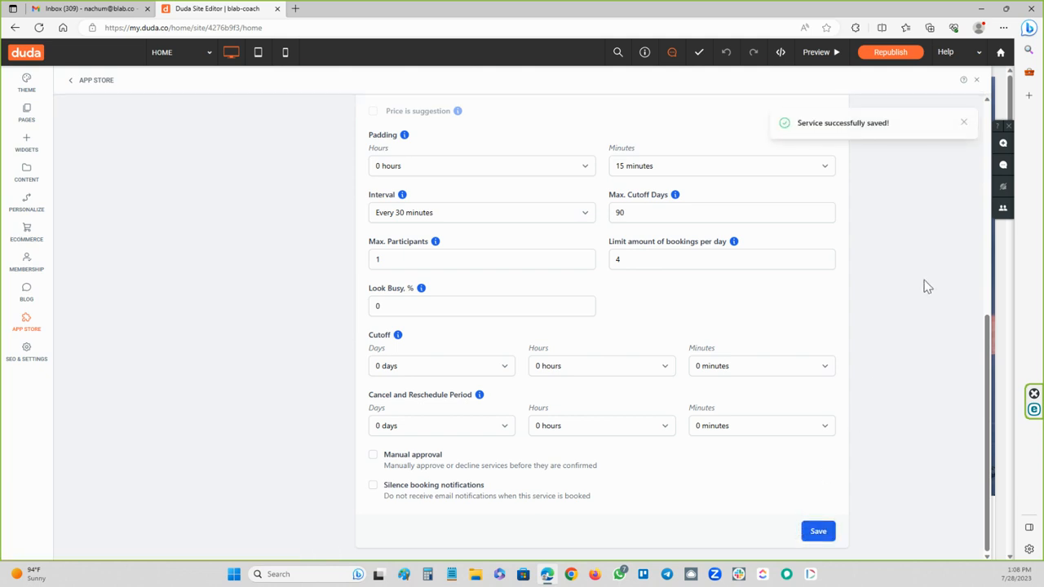
{"action": "left_click", "coordinate": [963, 123]}
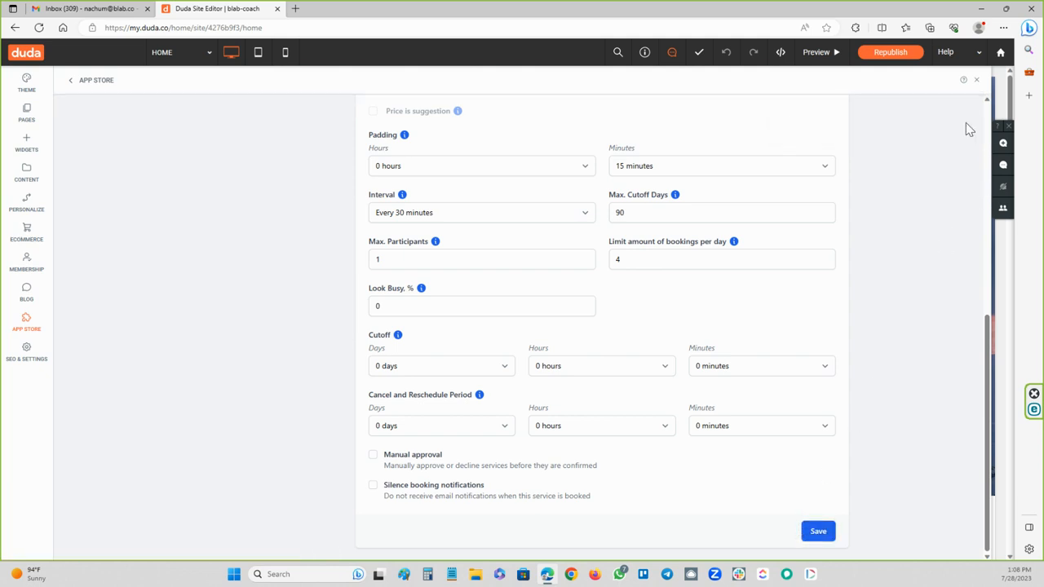
Open the Custom Fields settings of the Coaching Session service.
{"action": "scroll", "coordinate": [933, 151], "scroll_direction": "up", "scroll_amount": 3}
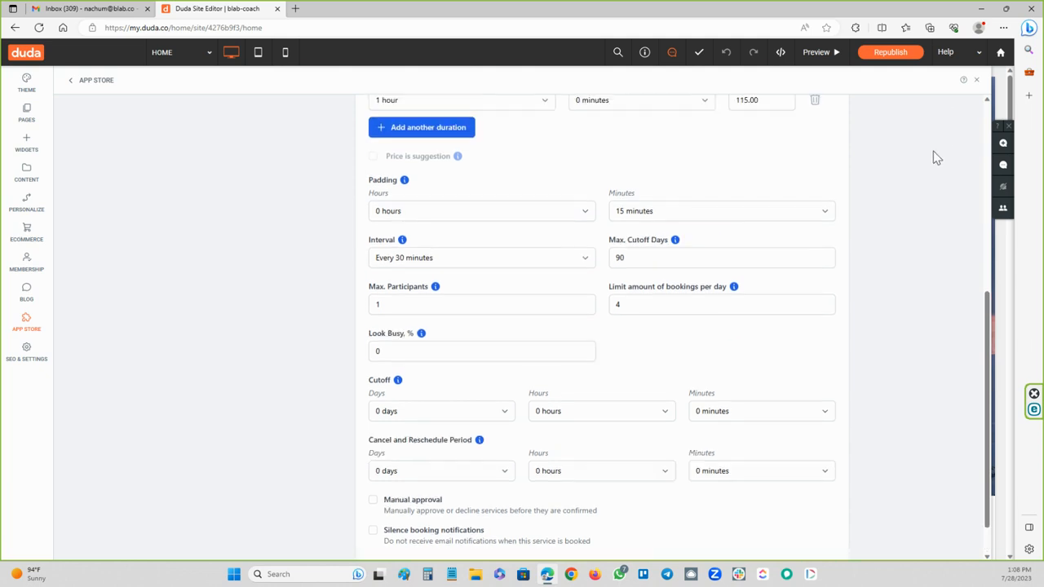
{"action": "scroll", "coordinate": [933, 155], "scroll_direction": "up", "scroll_amount": 4}
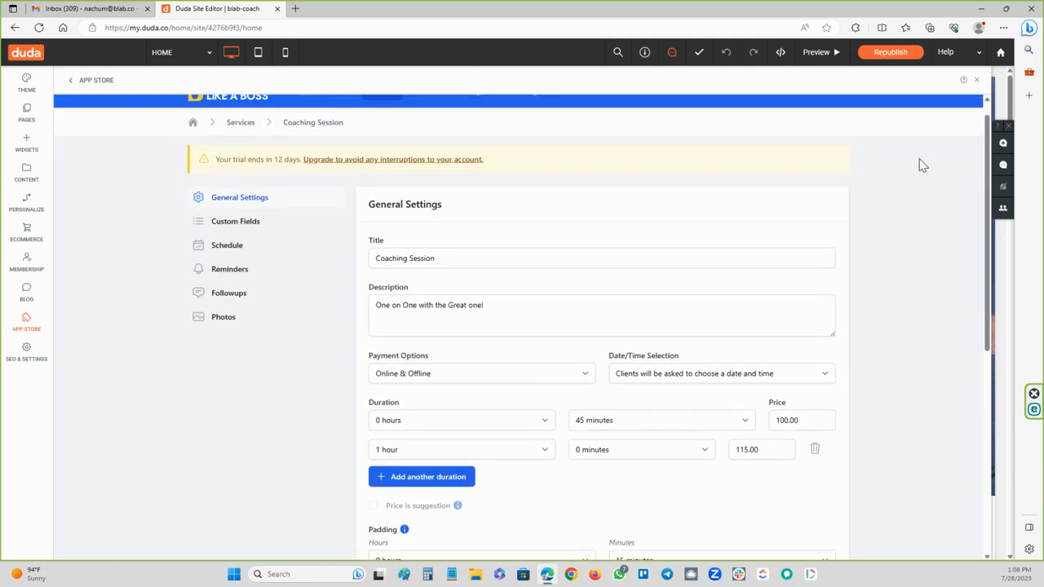
{"action": "left_click", "coordinate": [244, 242]}
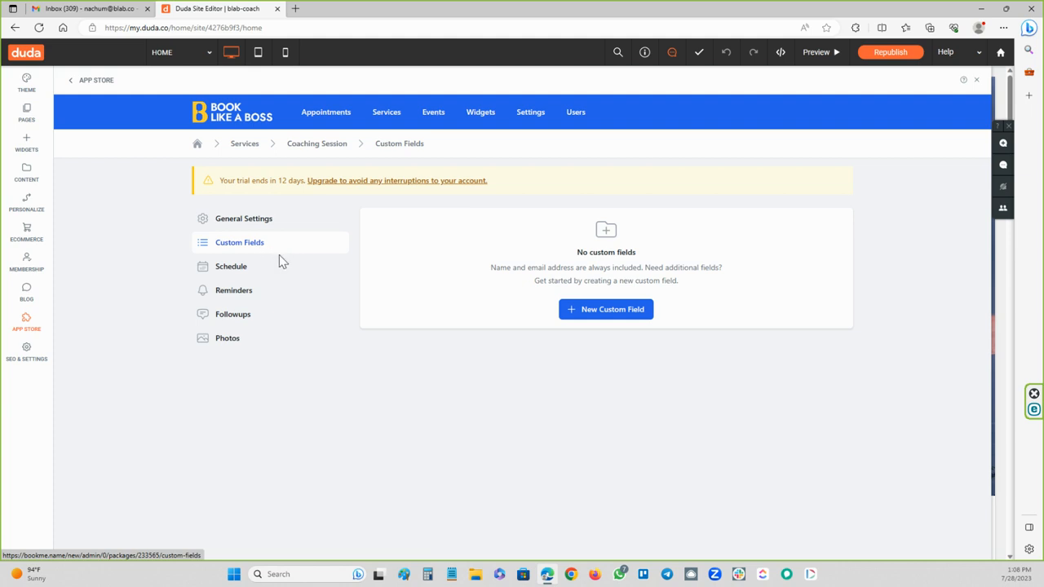
Look through the Schedule, Reminders and Followups settings of the Coaching Session service.
{"action": "left_click", "coordinate": [266, 270]}
{"action": "left_click", "coordinate": [256, 292]}
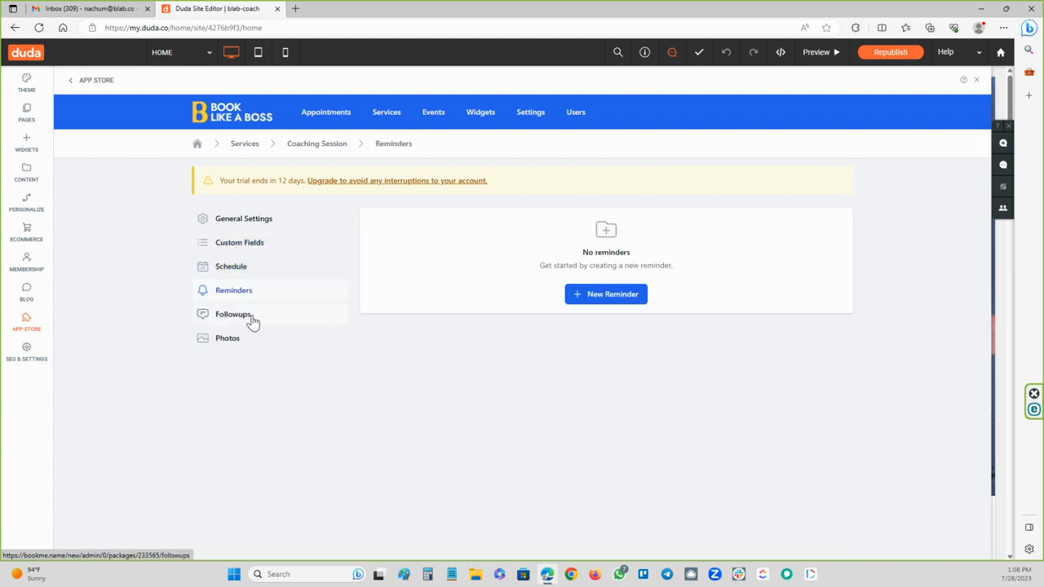
{"action": "left_click", "coordinate": [252, 320]}
Upload the Embed-04 image to the Coaching Session service's photos, keeping the default crop area.
{"action": "left_click", "coordinate": [240, 342]}
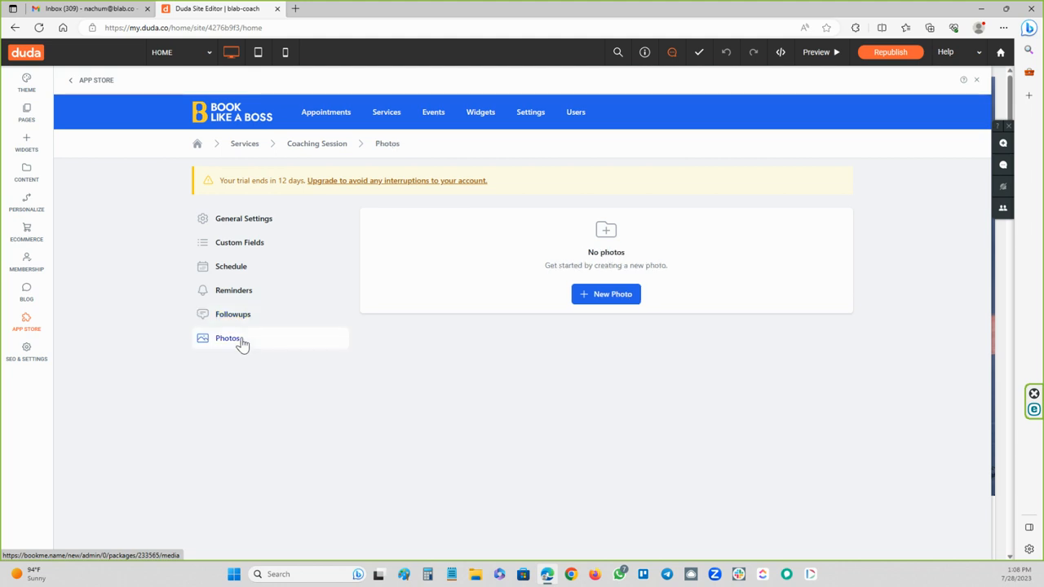
{"action": "left_click", "coordinate": [580, 300]}
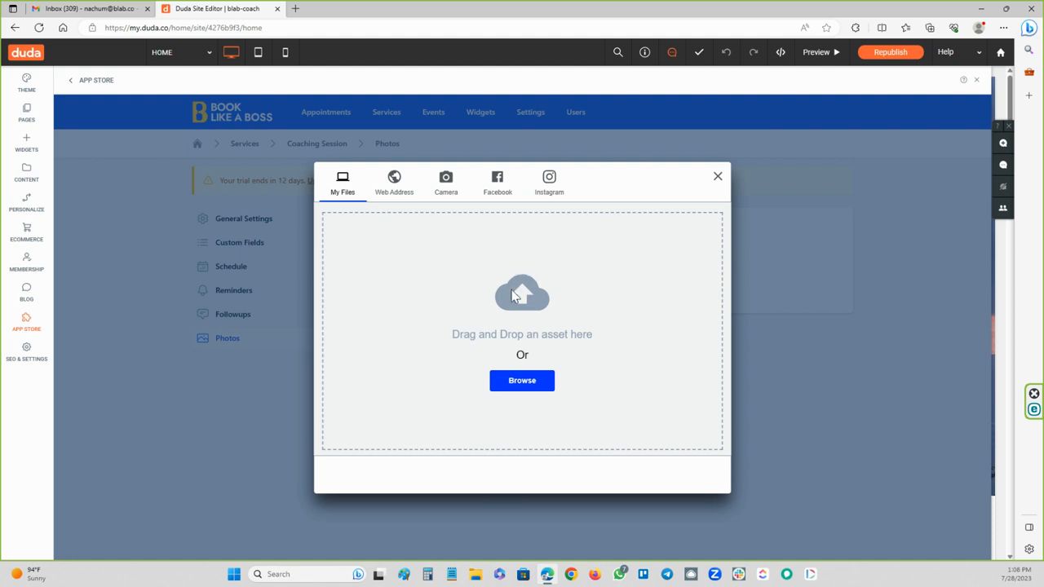
{"action": "left_click", "coordinate": [511, 380]}
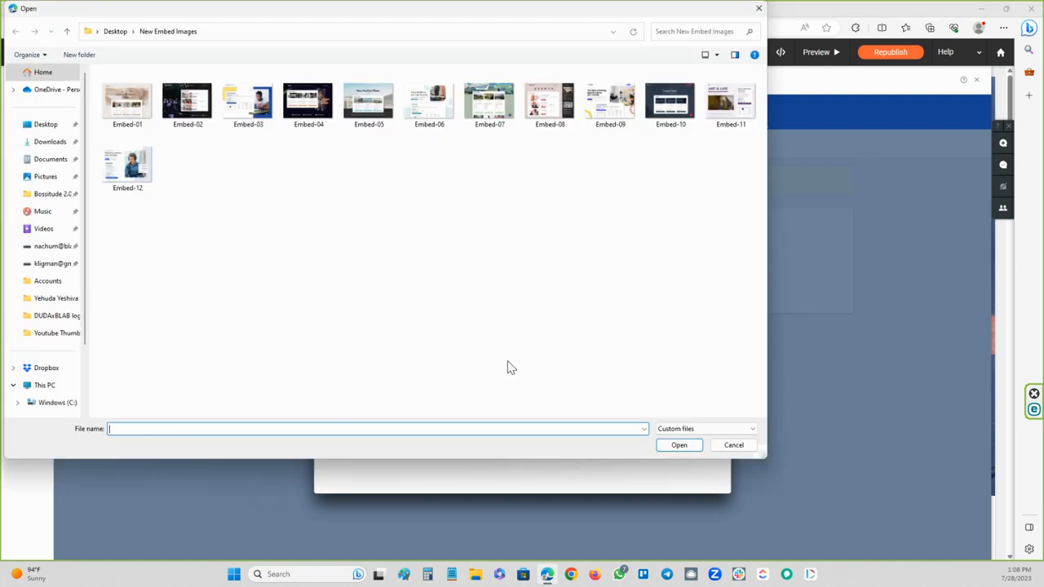
{"action": "left_click", "coordinate": [302, 114]}
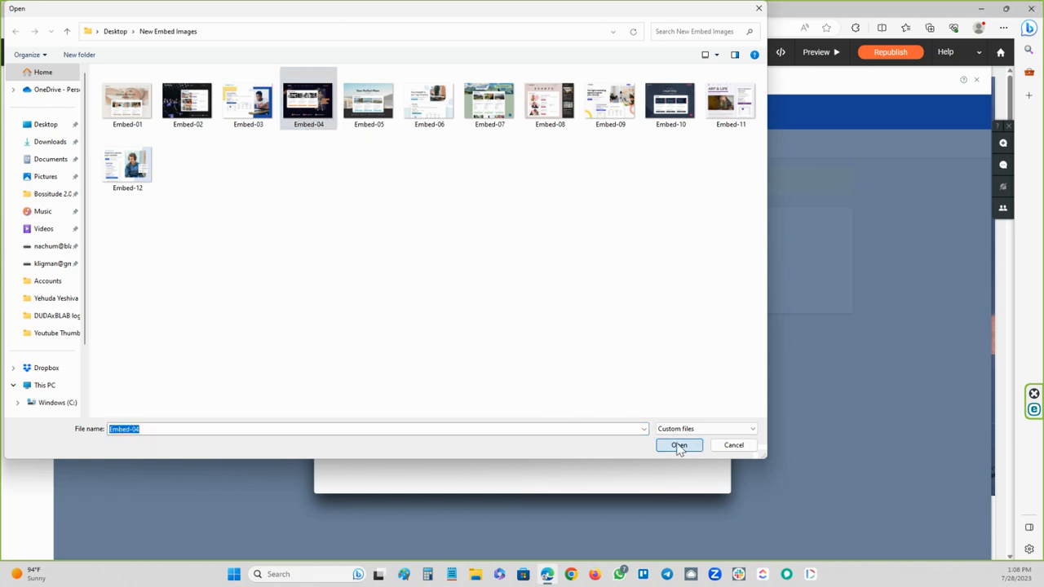
{"action": "left_click", "coordinate": [677, 445]}
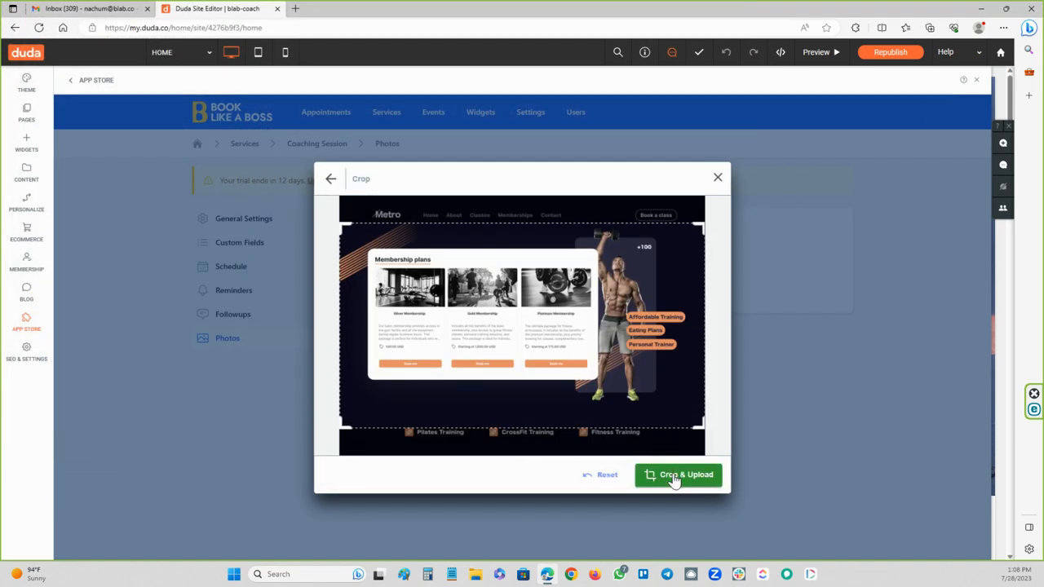
{"action": "left_click", "coordinate": [674, 478]}
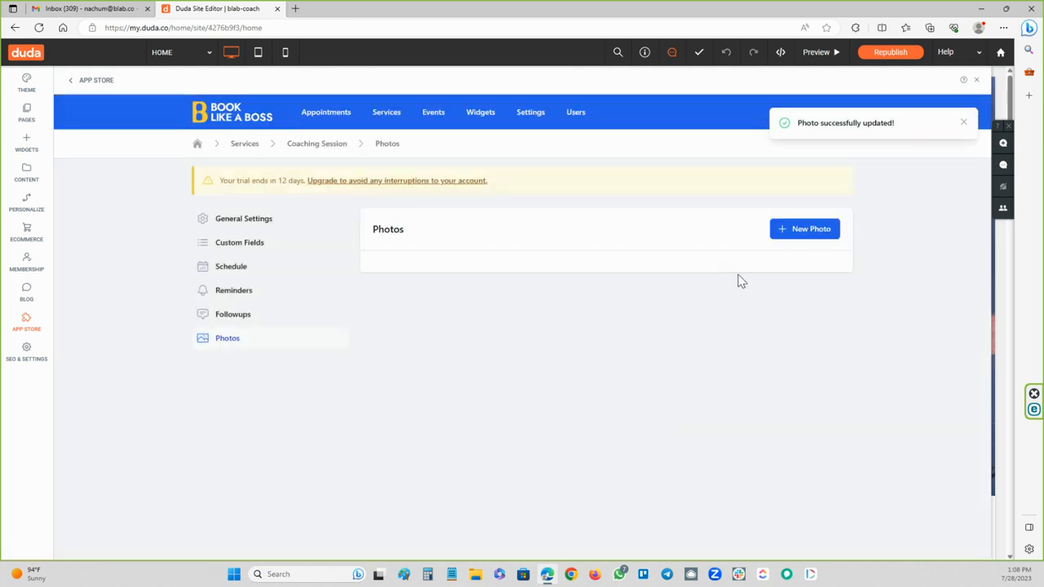
Add the Embed-06 image to the service's photos, moving the crop area down to the image's lower edge before uploading.
{"action": "left_click", "coordinate": [795, 235]}
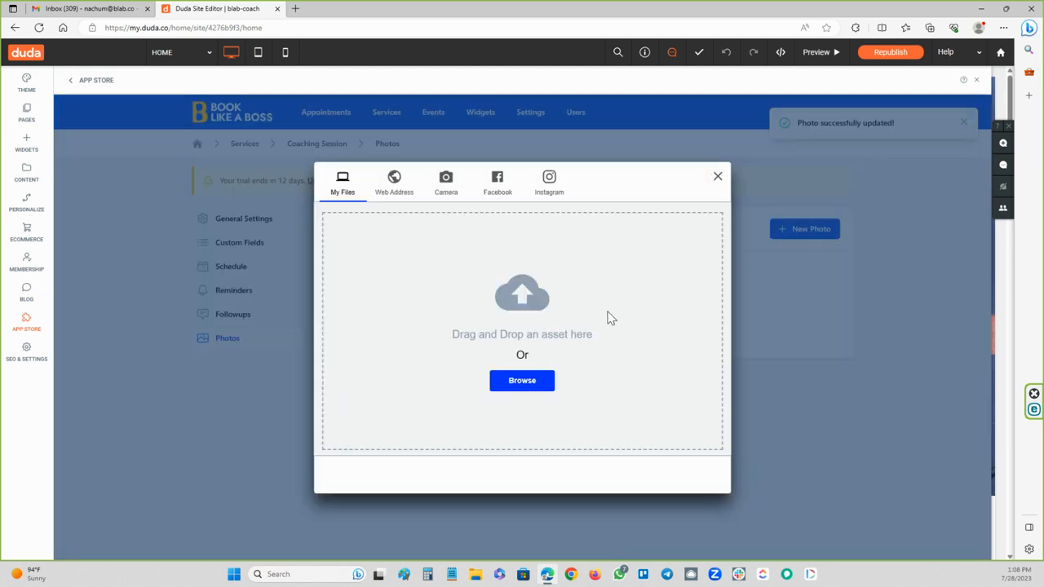
{"action": "left_click", "coordinate": [520, 381]}
{"action": "left_click", "coordinate": [429, 102]}
{"action": "left_click", "coordinate": [681, 446]}
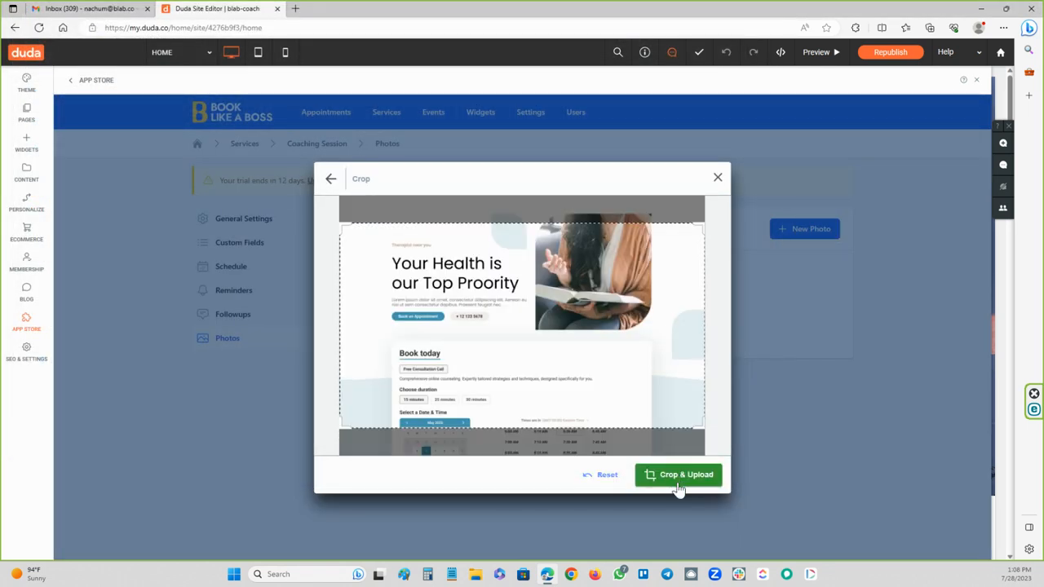
{"action": "left_click_drag", "start_coordinate": [653, 422], "coordinate": [653, 453]}
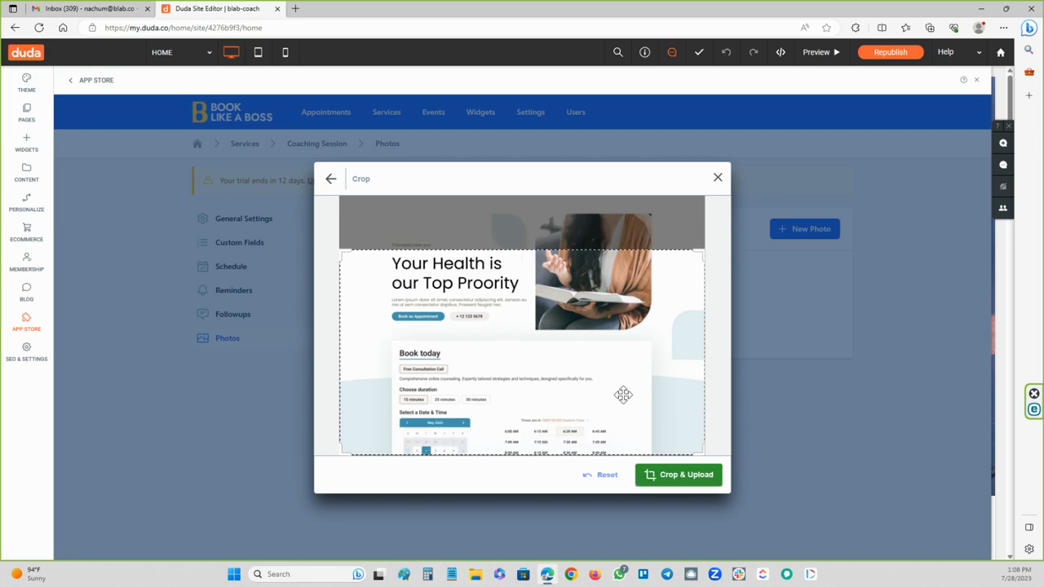
{"action": "left_click", "coordinate": [671, 477]}
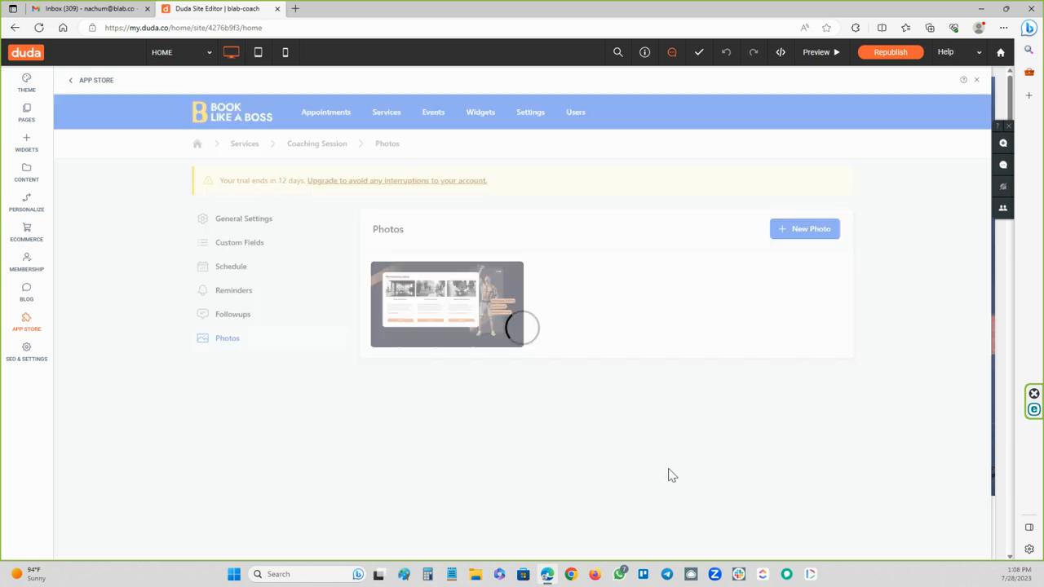
Add the Embed-11 image as another photo of the Coaching Session service.
{"action": "left_click", "coordinate": [806, 232]}
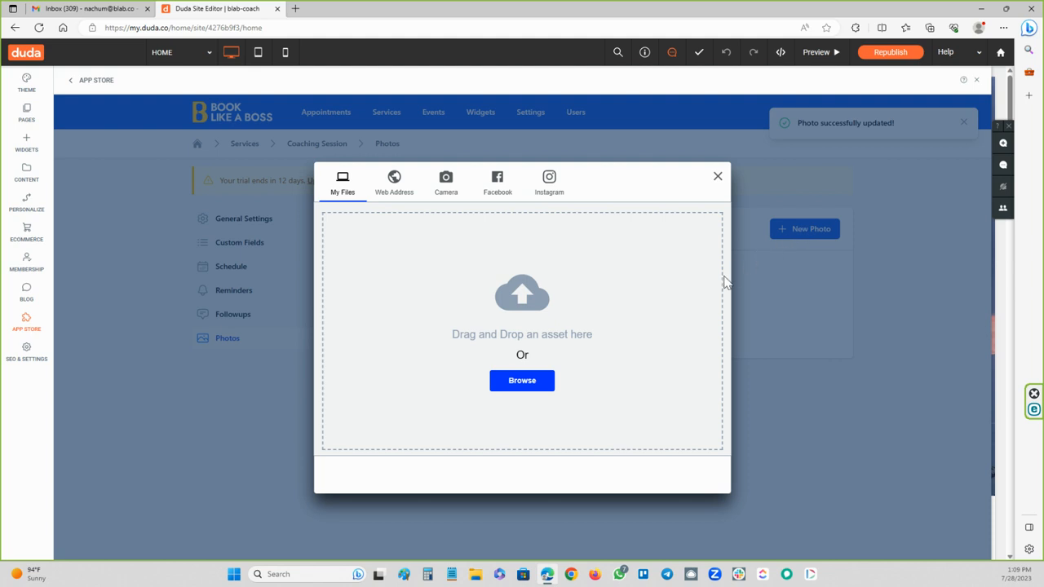
{"action": "left_click", "coordinate": [527, 382]}
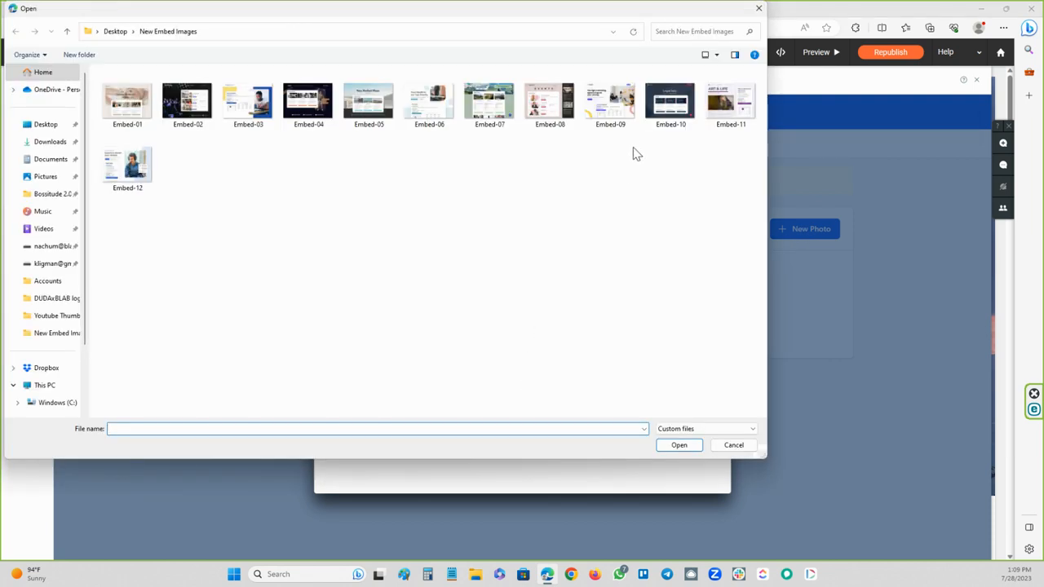
{"action": "left_click", "coordinate": [711, 112]}
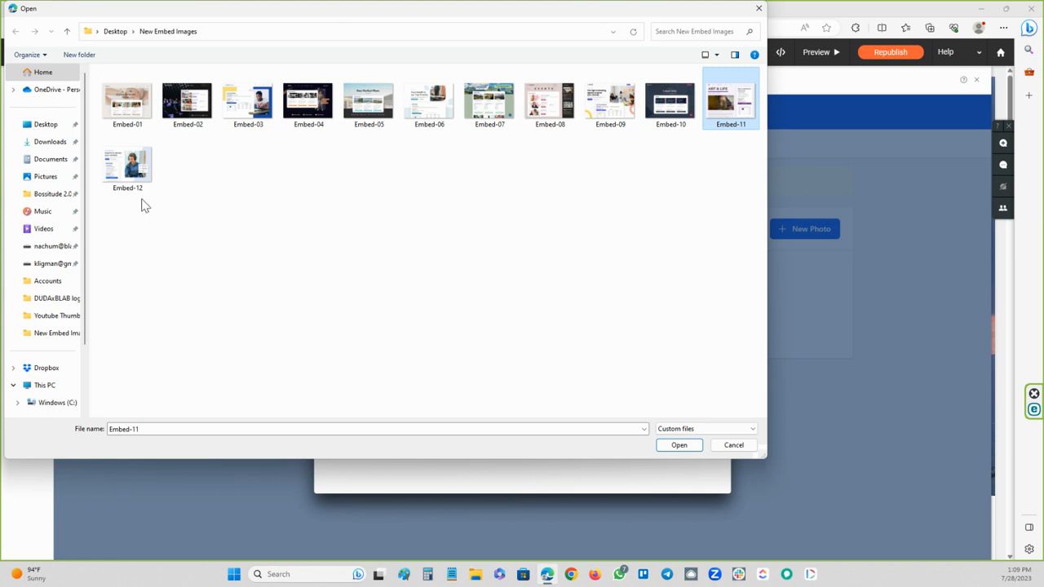
{"action": "left_click", "coordinate": [659, 445]}
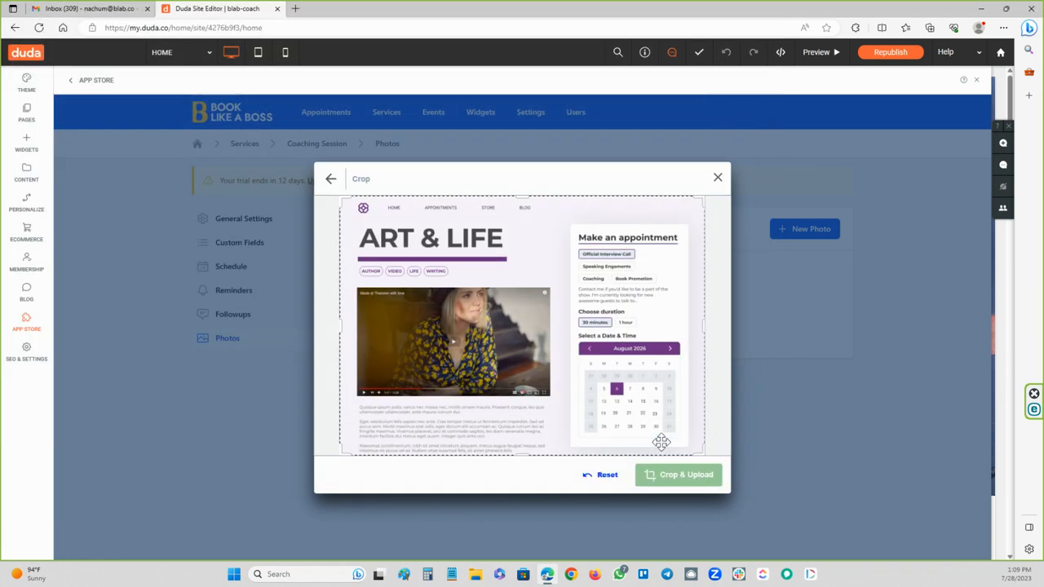
{"action": "left_click", "coordinate": [664, 481]}
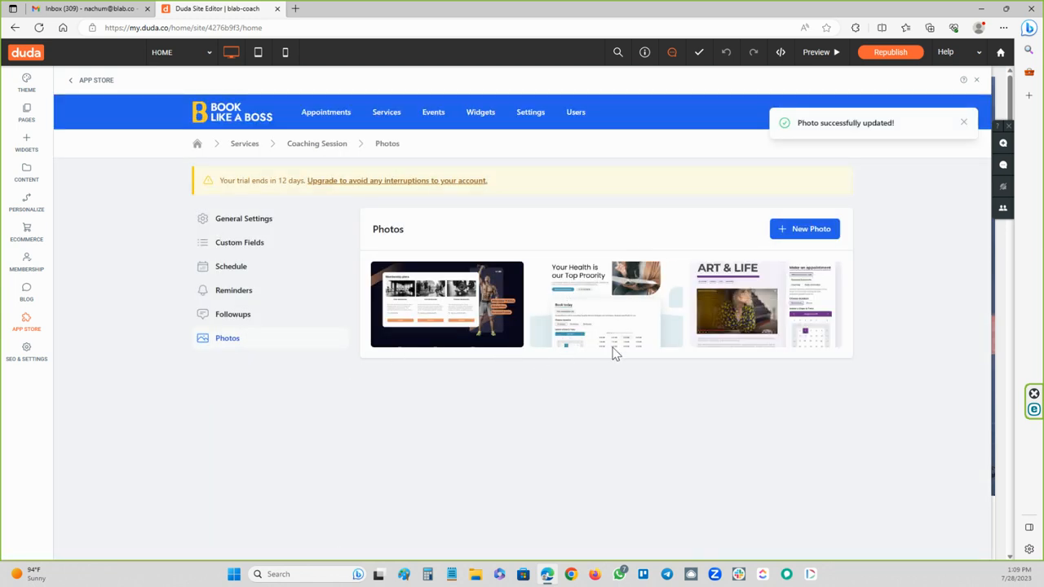
Reorder the service photos so the Art & Life image sits between the Membership plans and Your Health images.
{"action": "left_click_drag", "start_coordinate": [700, 299], "coordinate": [494, 301]}
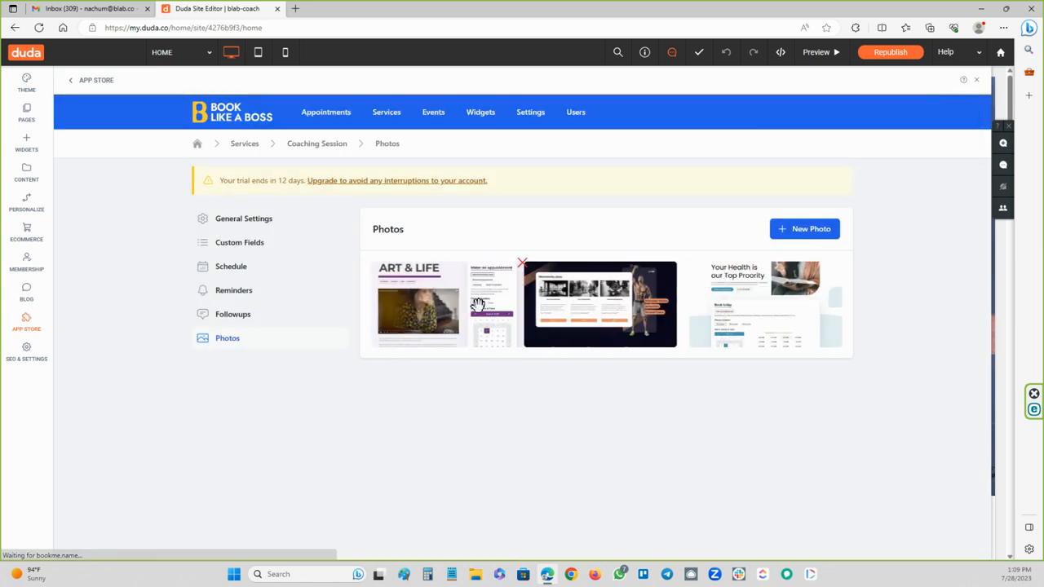
{"action": "left_click_drag", "start_coordinate": [599, 301], "coordinate": [503, 314]}
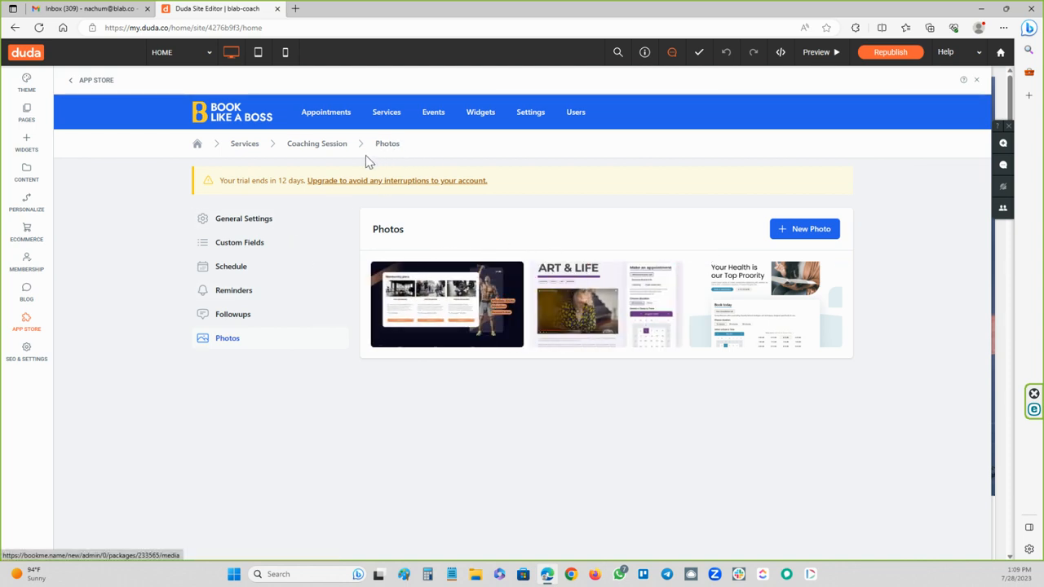
Start a new service of type Service titled "Logo Design" with the description "Get A Great Logo".
{"action": "left_click", "coordinate": [246, 151]}
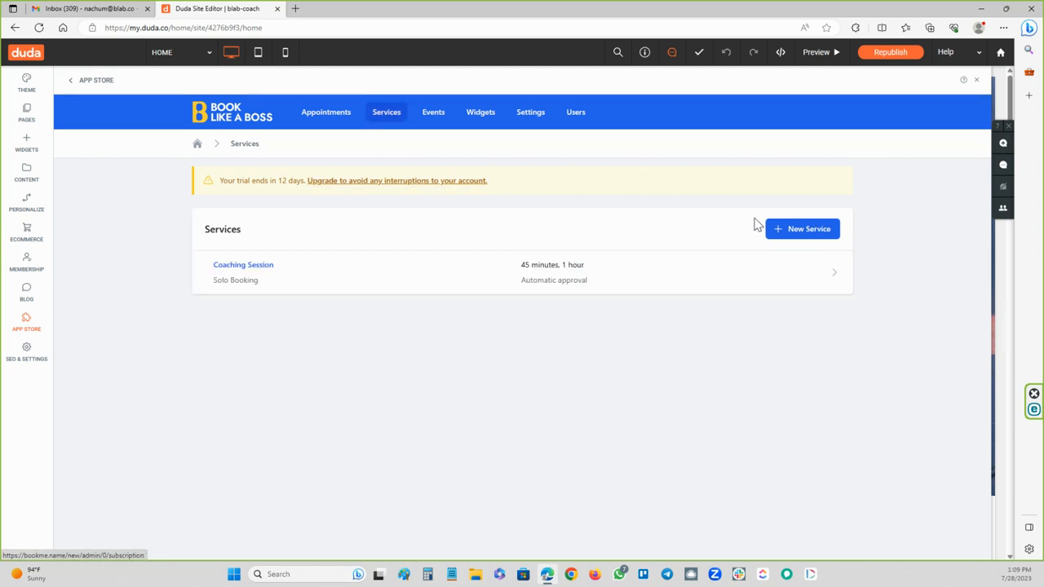
{"action": "left_click", "coordinate": [784, 234]}
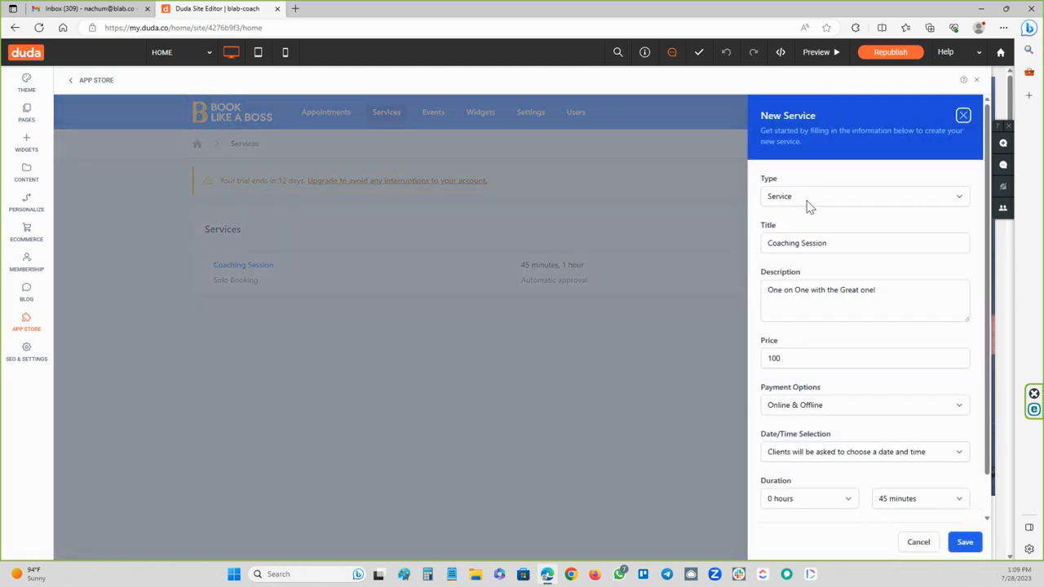
{"action": "left_click", "coordinate": [808, 201]}
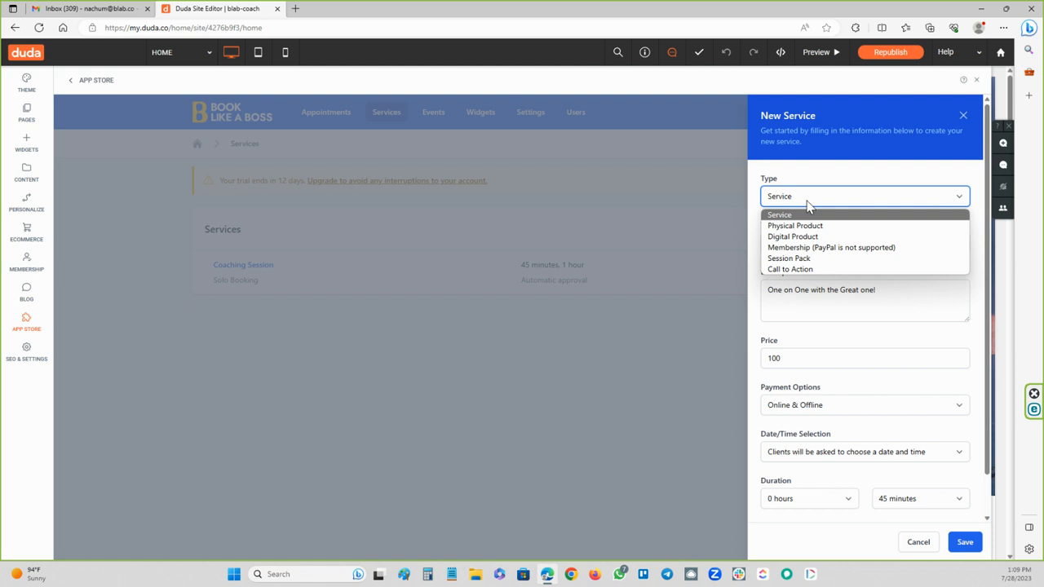
{"action": "left_click", "coordinate": [808, 204]}
{"action": "left_click_drag", "start_coordinate": [830, 243], "coordinate": [739, 247]}
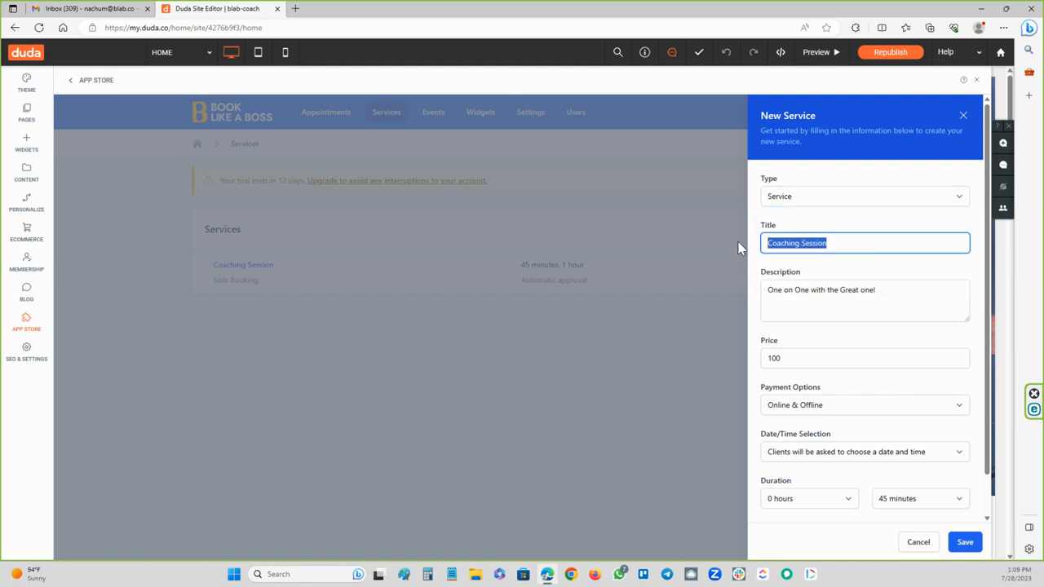
{"action": "type", "text": "Logo Design"}
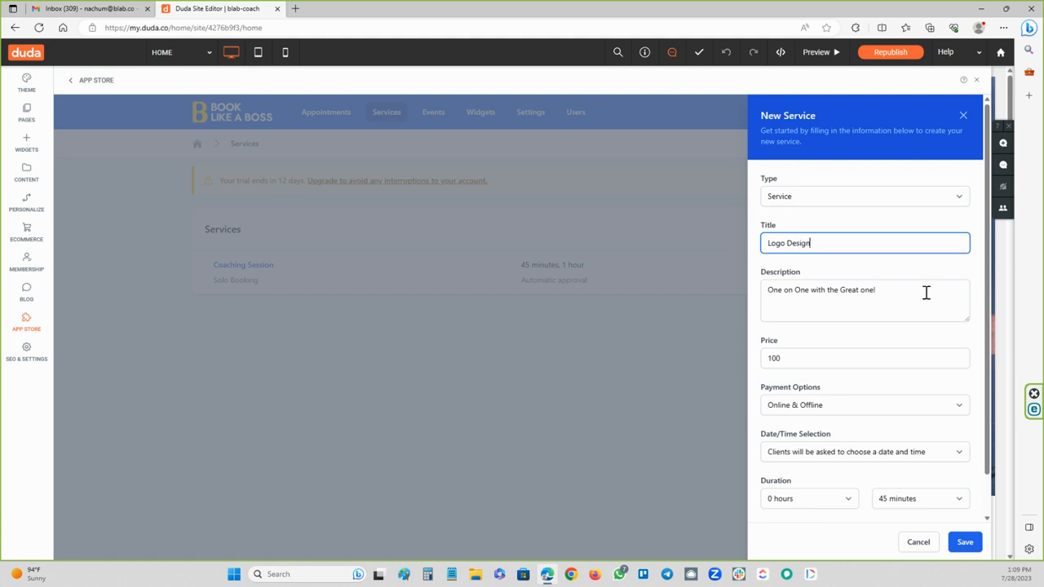
{"action": "left_click_drag", "start_coordinate": [915, 294], "coordinate": [766, 295]}
{"action": "type", "text": "Get "}
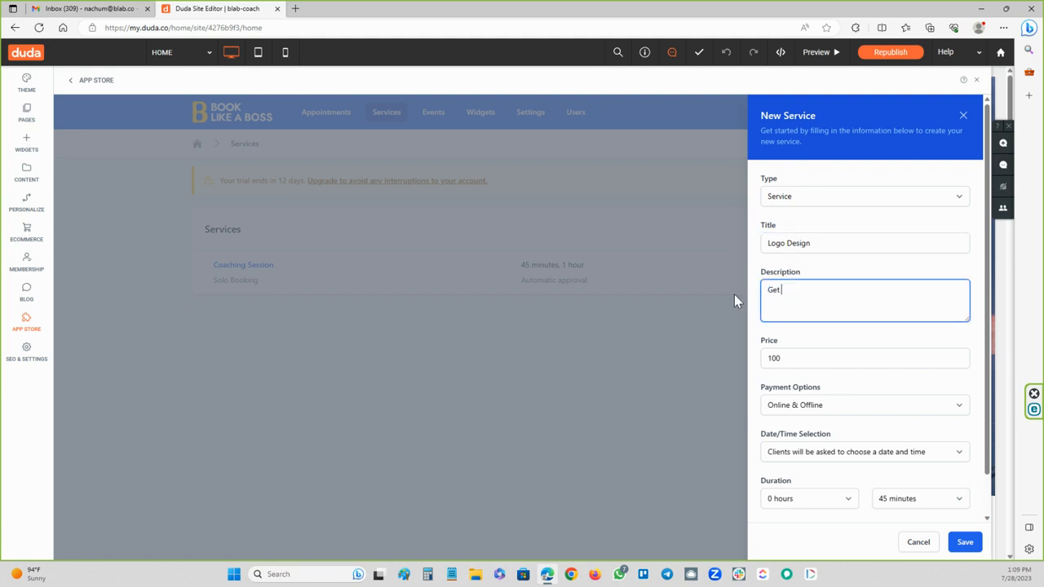
{"action": "type", "text": "A Great Logo"}
Set the Logo Design service's price to 300 and its date/time selection to "Clients will NOT be asked to choose a date and time".
{"action": "left_click_drag", "start_coordinate": [792, 359], "coordinate": [758, 364]}
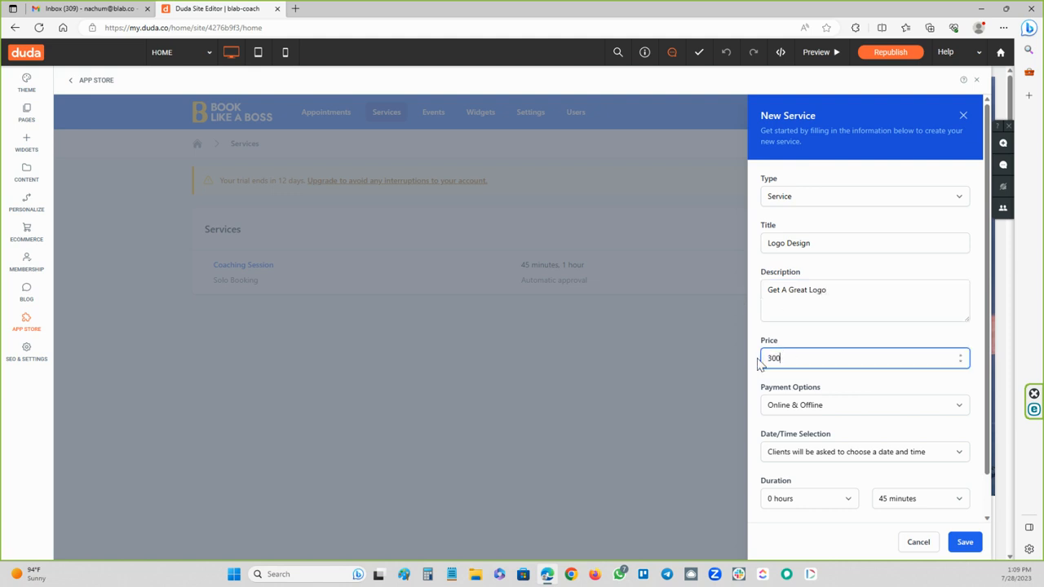
{"action": "left_click", "coordinate": [784, 453]}
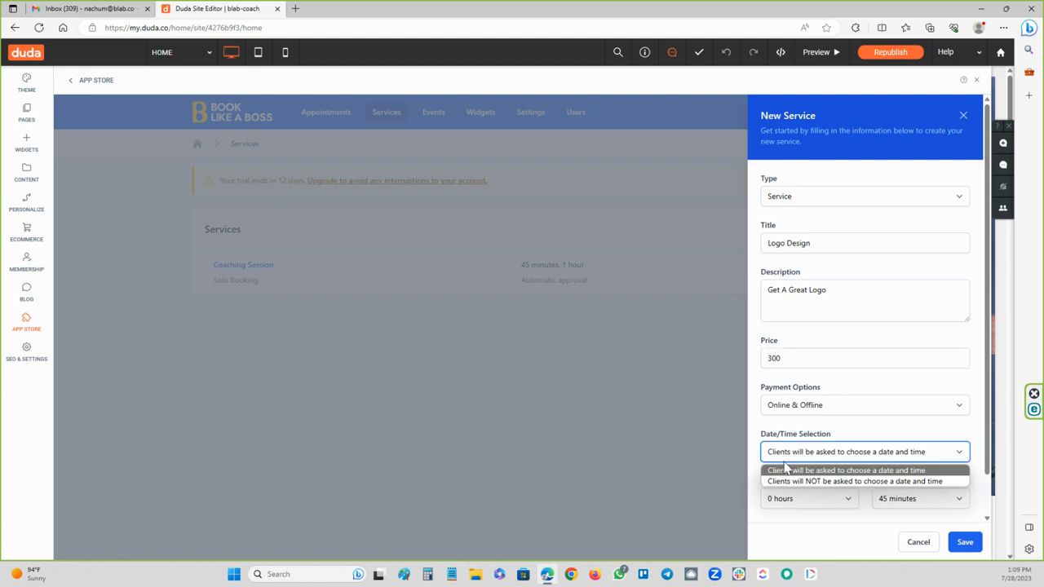
{"action": "left_click", "coordinate": [787, 481]}
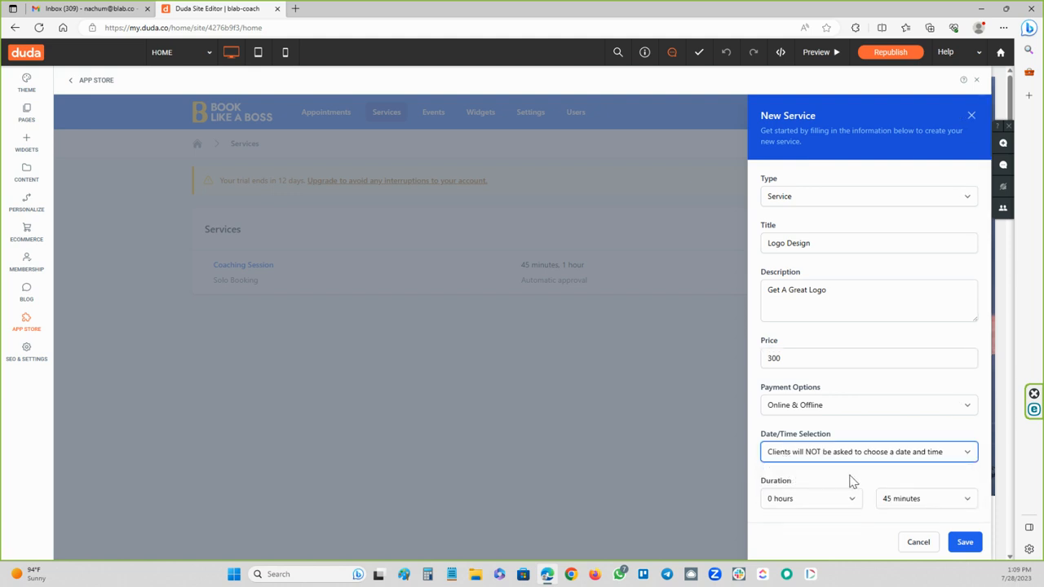
Set the duration to 0 minutes, create the Logo Design service and save its general settings.
{"action": "left_click", "coordinate": [927, 494]}
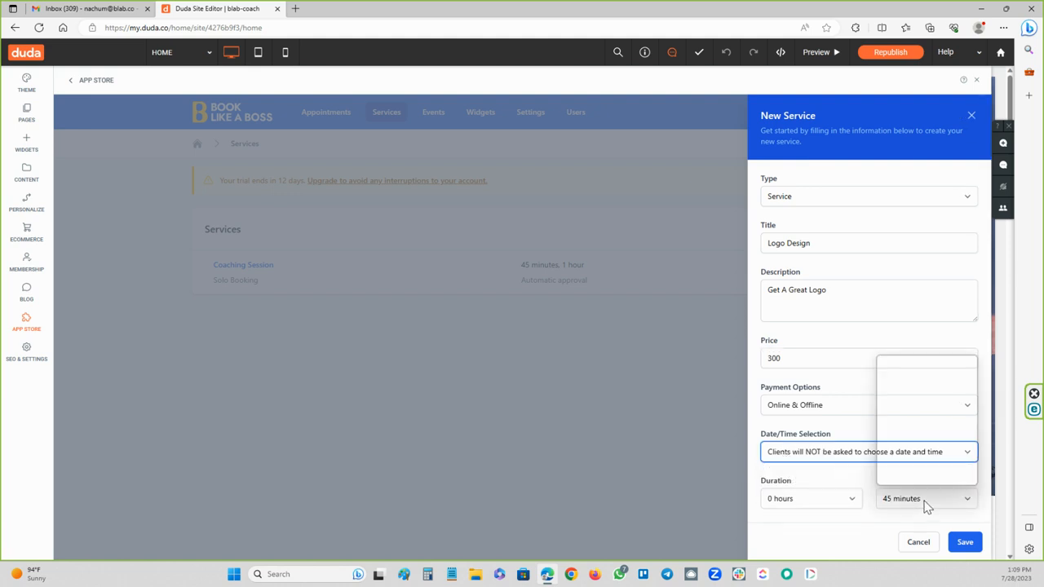
{"action": "left_click", "coordinate": [913, 364]}
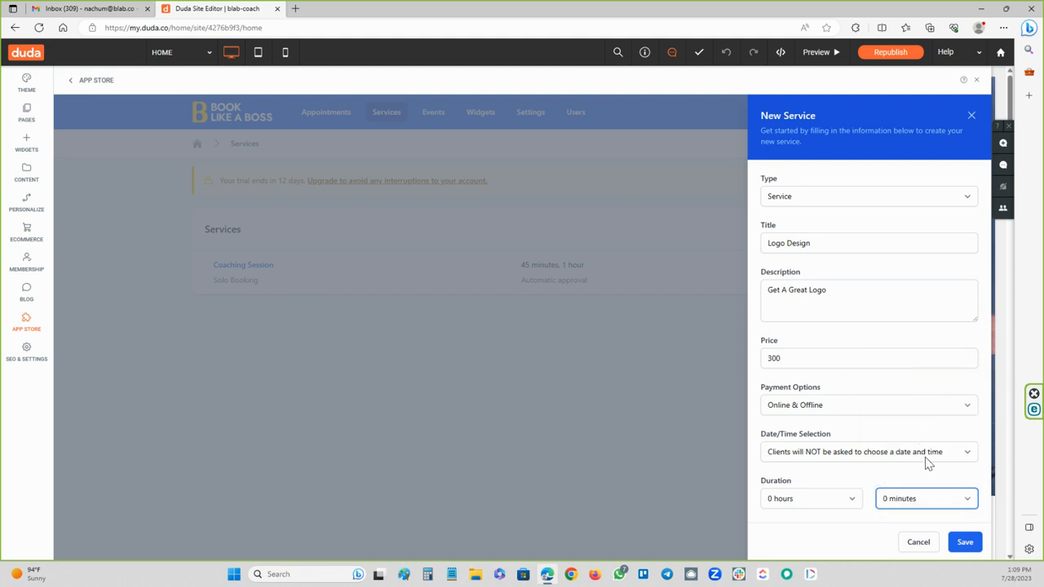
{"action": "left_click", "coordinate": [965, 543]}
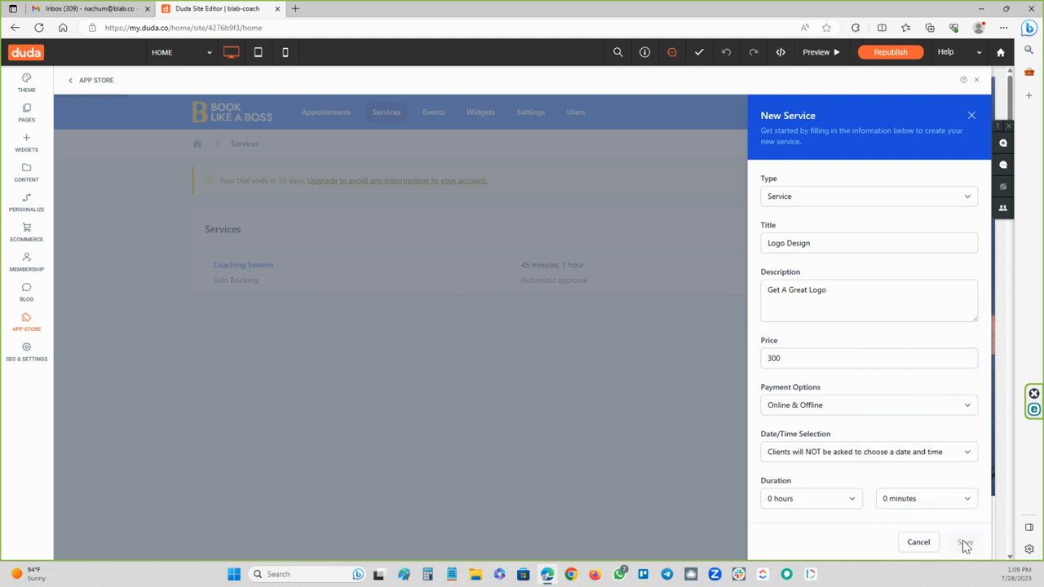
{"action": "scroll", "coordinate": [589, 316], "scroll_direction": "down", "scroll_amount": 1}
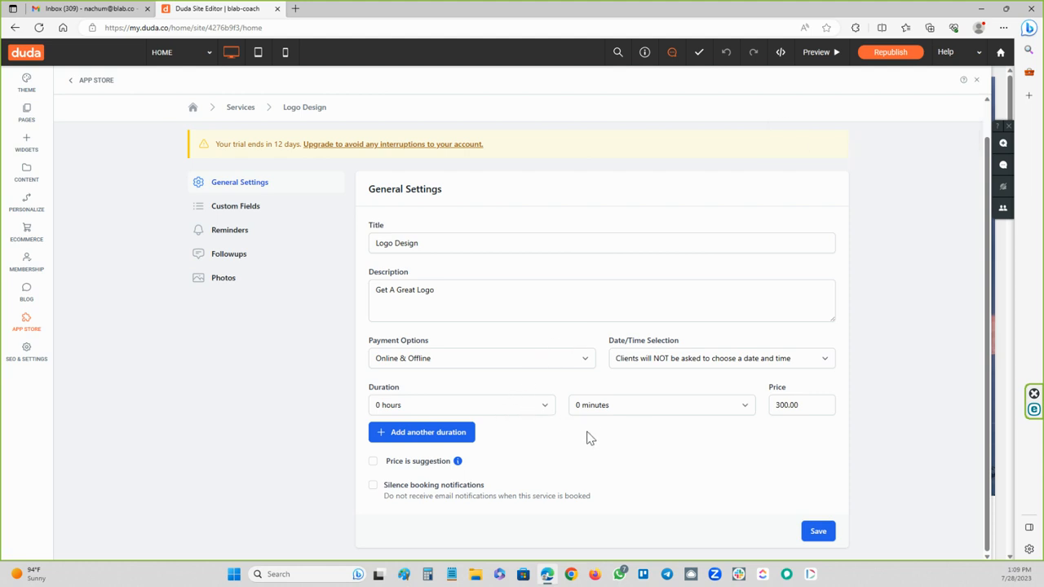
{"action": "left_click", "coordinate": [818, 532]}
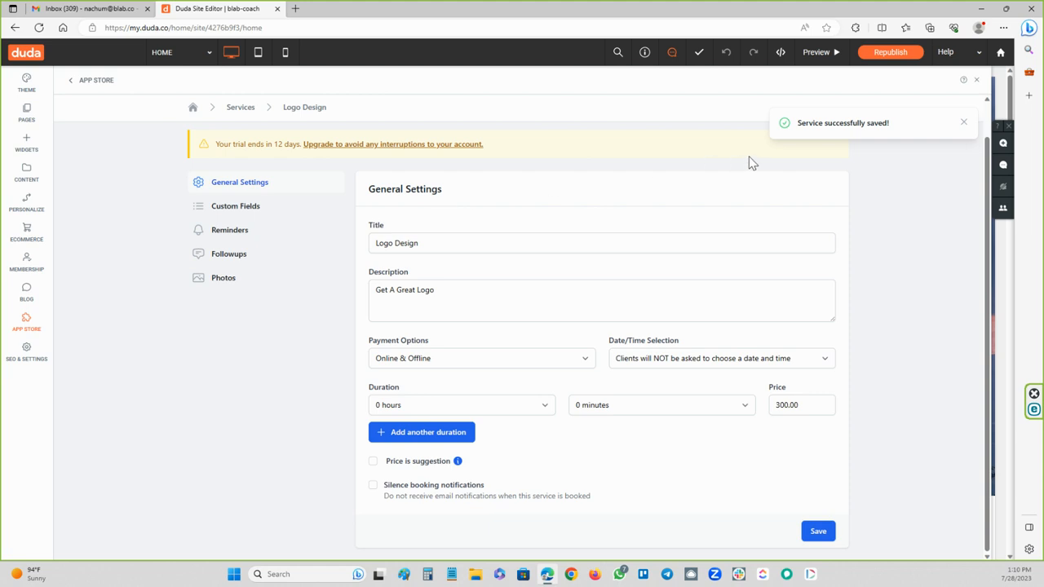
Start a new service of type Membership (PayPal is not supported) titled "Monthly Membership".
{"action": "left_click", "coordinate": [241, 107]}
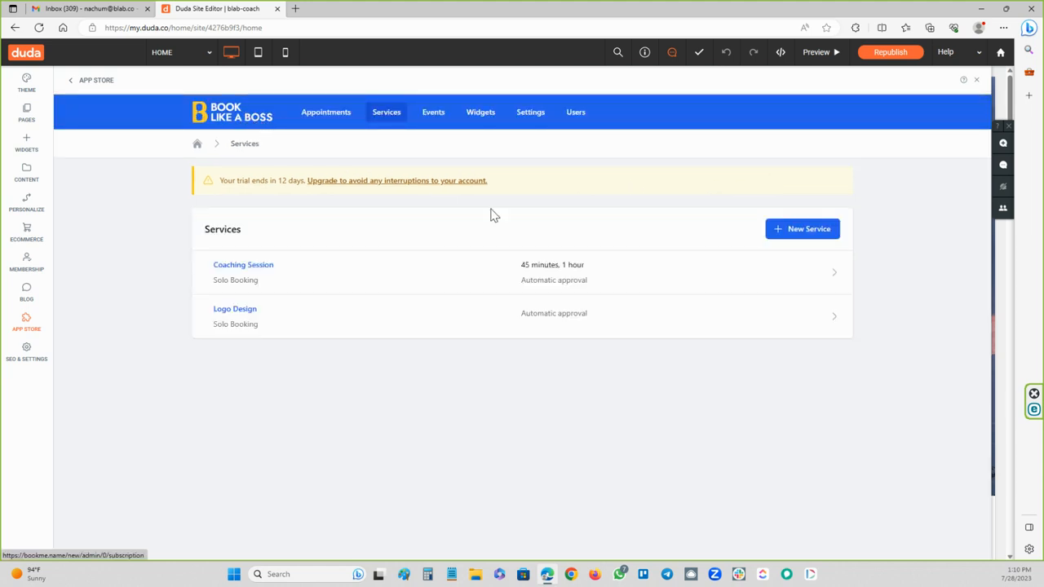
{"action": "left_click", "coordinate": [807, 235]}
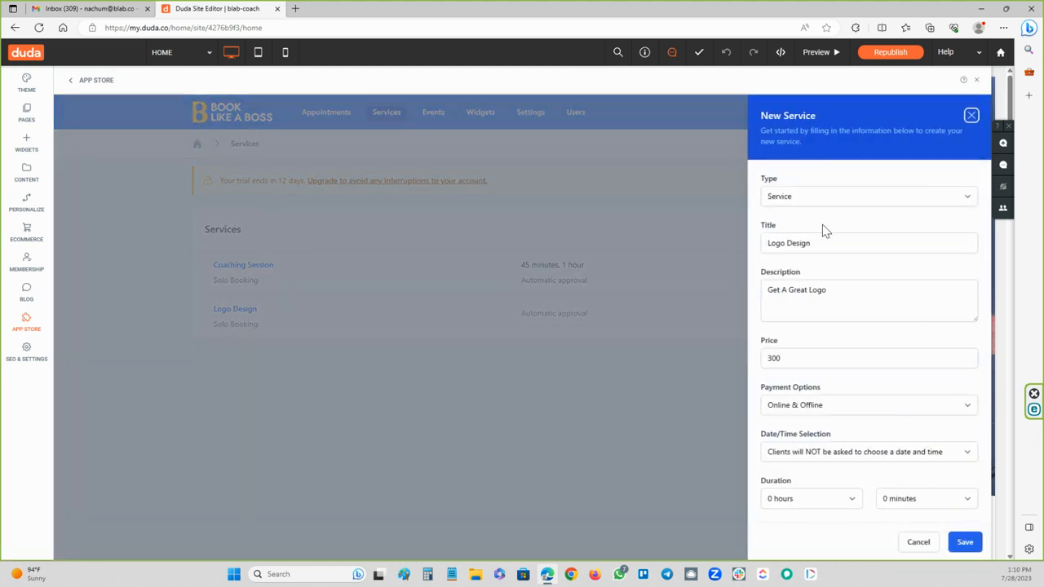
{"action": "left_click", "coordinate": [826, 205]}
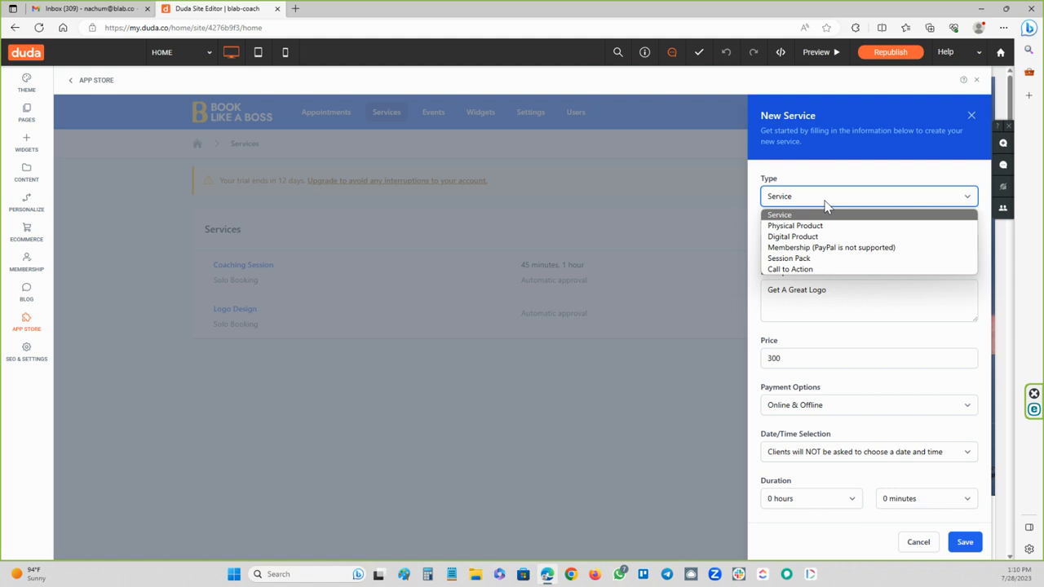
{"action": "left_click", "coordinate": [803, 248]}
{"action": "left_click_drag", "start_coordinate": [805, 245], "coordinate": [748, 249]}
{"action": "type", "text": "Monthly Membership"}
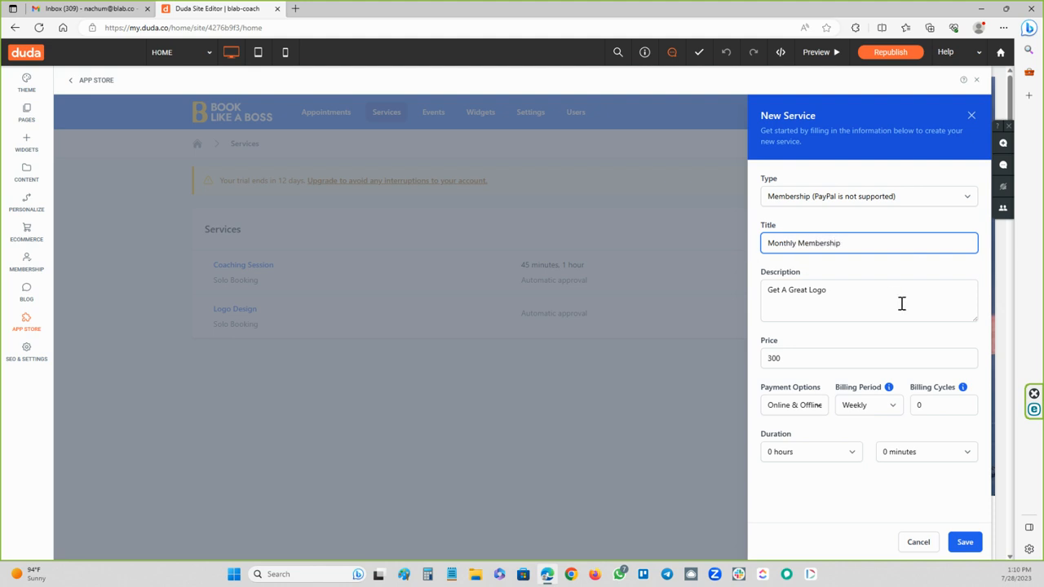
Replace the new service's description with "Subscribe to access monthly!".
{"action": "left_click", "coordinate": [871, 298]}
{"action": "left_click_drag", "start_coordinate": [871, 299], "coordinate": [755, 294]}
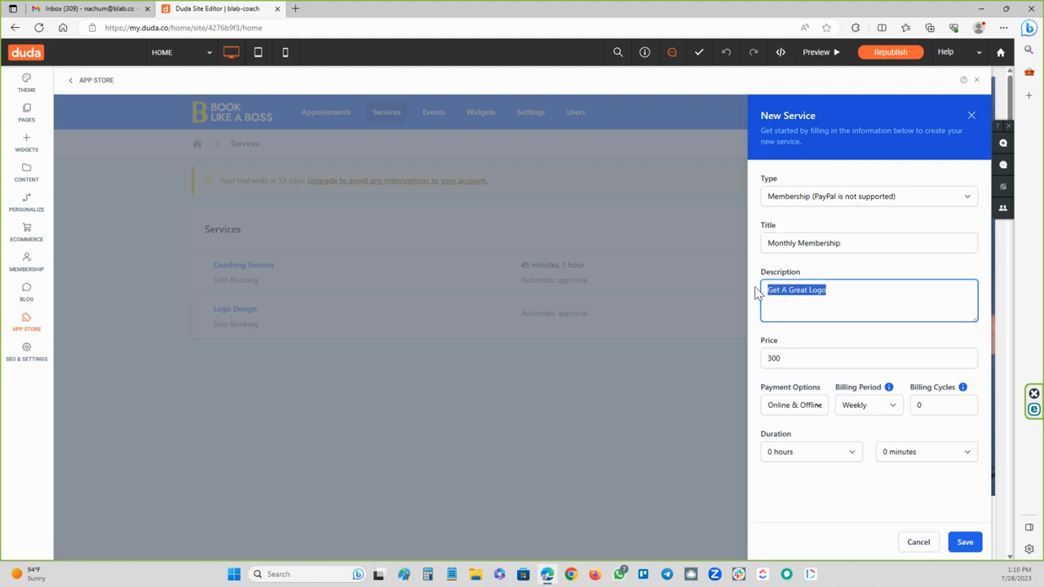
{"action": "type", "text": "Subscribe to access monthly"}
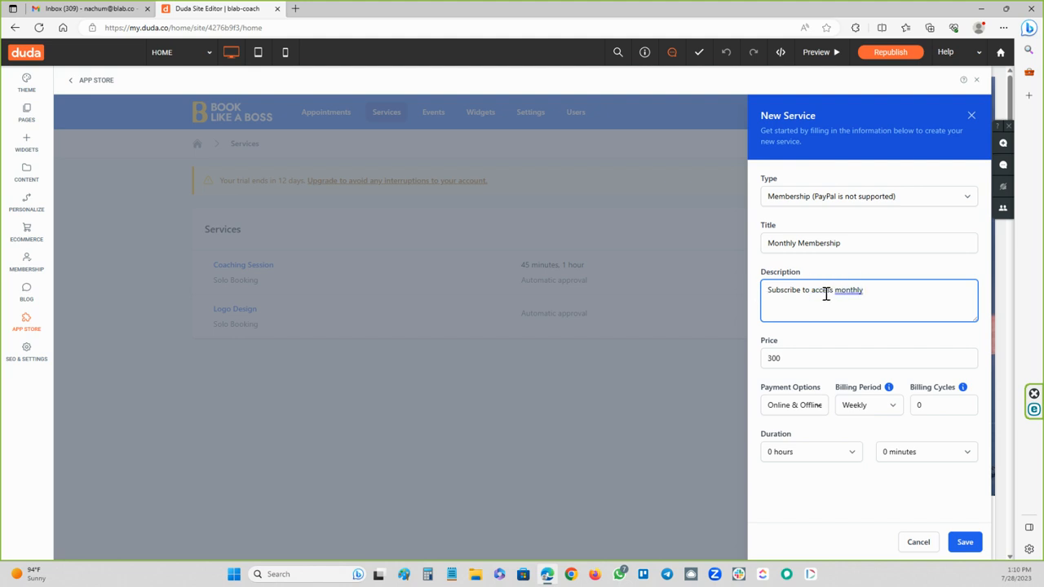
{"action": "right_click", "coordinate": [860, 310]}
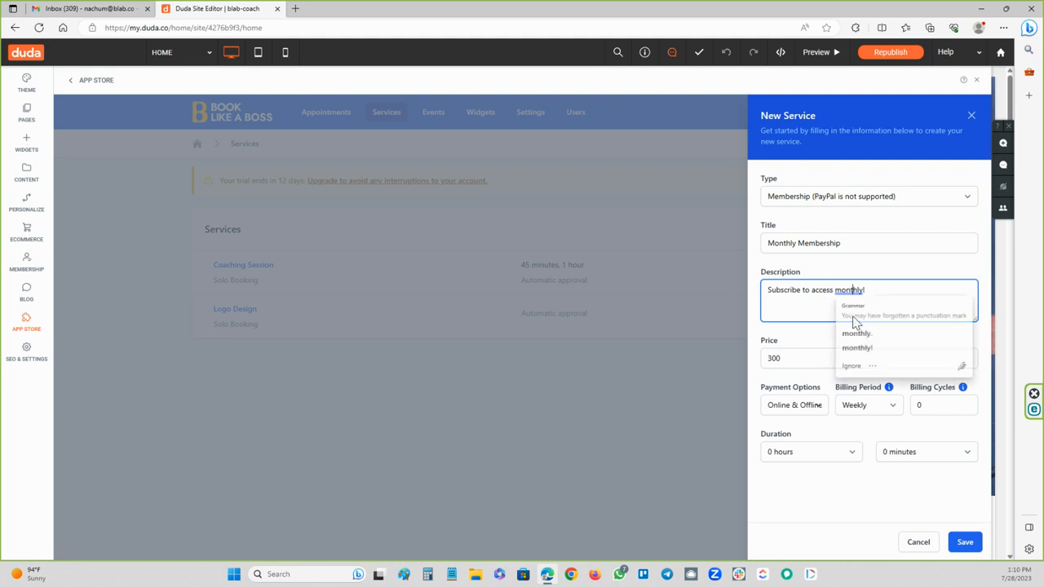
{"action": "left_click", "coordinate": [812, 304]}
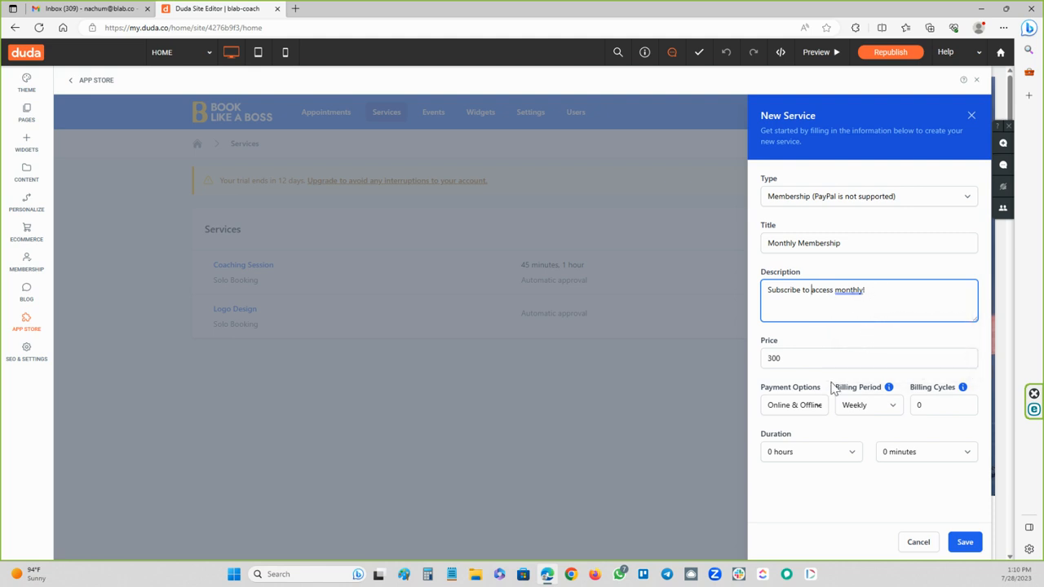
Set the membership's billing period to Monthly with 12 billing cycles, and create the service.
{"action": "left_click", "coordinate": [885, 411]}
{"action": "left_click", "coordinate": [869, 435]}
{"action": "left_click", "coordinate": [925, 409]}
{"action": "type", "text": "12"}
{"action": "left_click", "coordinate": [881, 422]}
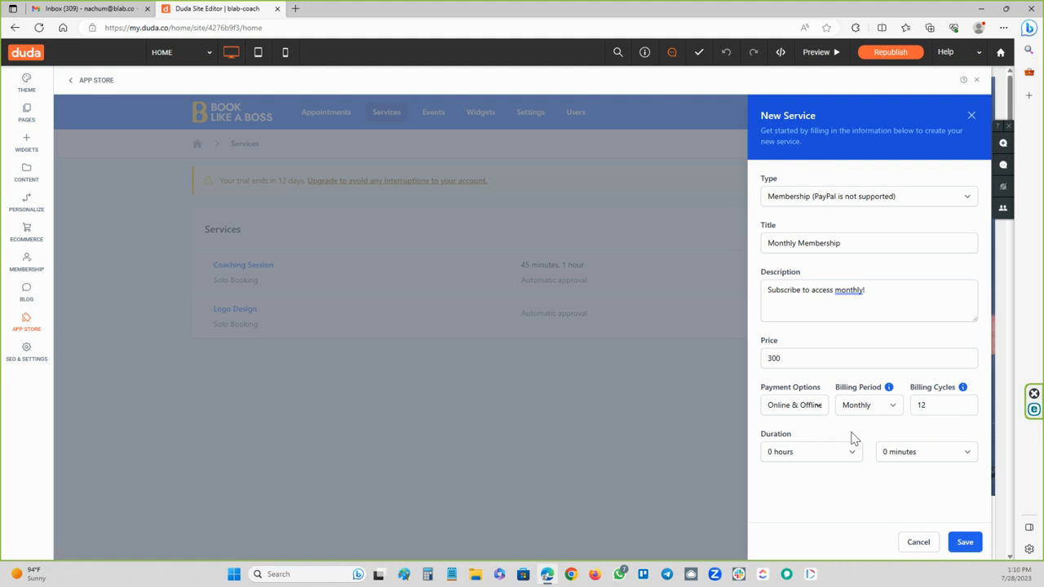
{"action": "left_click", "coordinate": [965, 542]}
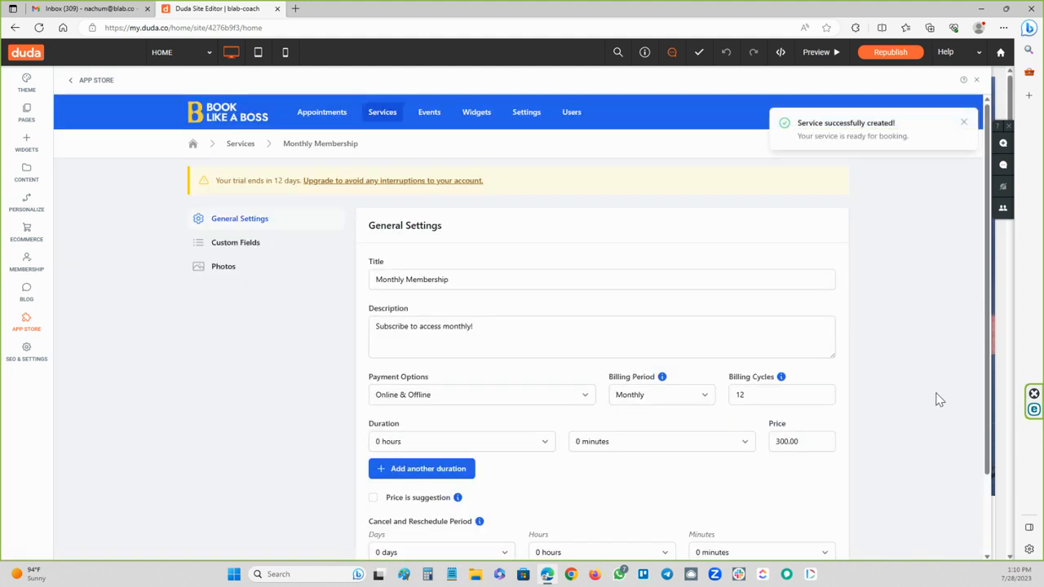
{"action": "left_click", "coordinate": [241, 147]}
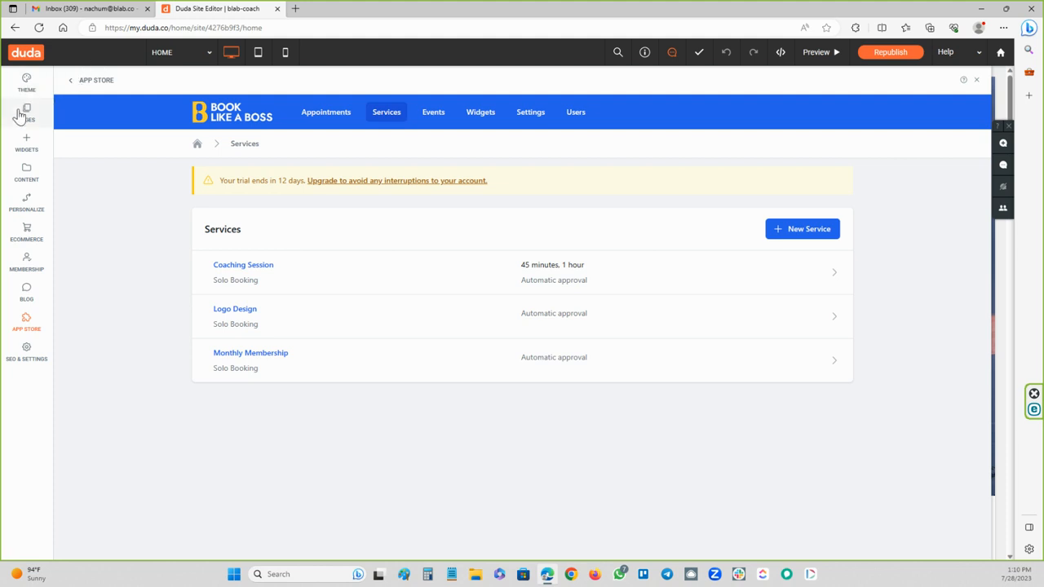
Add the Book Like A Boss widget beneath the home page's Services heading and open its list of selectable widgets.
{"action": "left_click", "coordinate": [816, 53]}
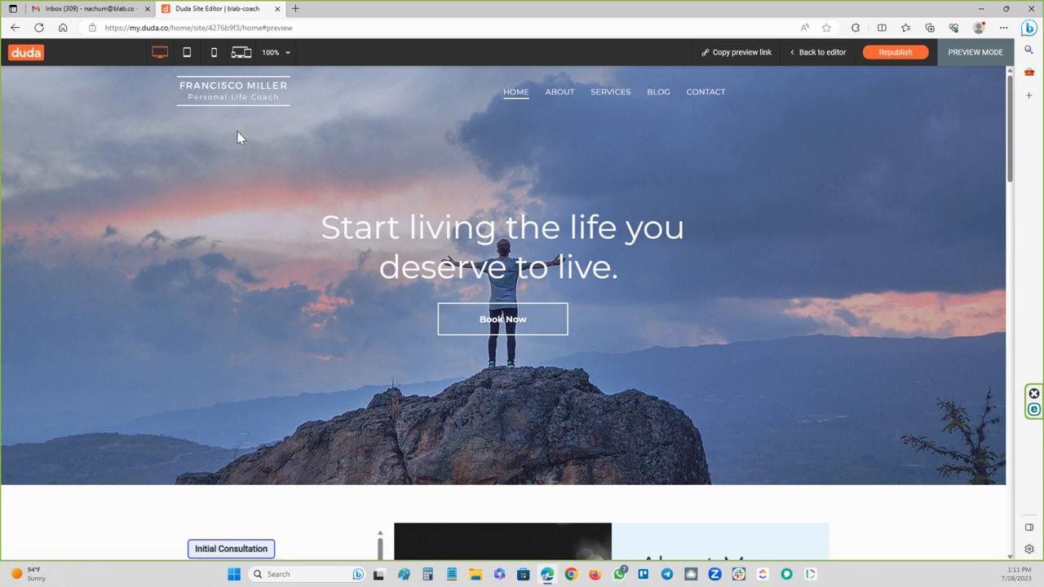
{"action": "left_click", "coordinate": [811, 52]}
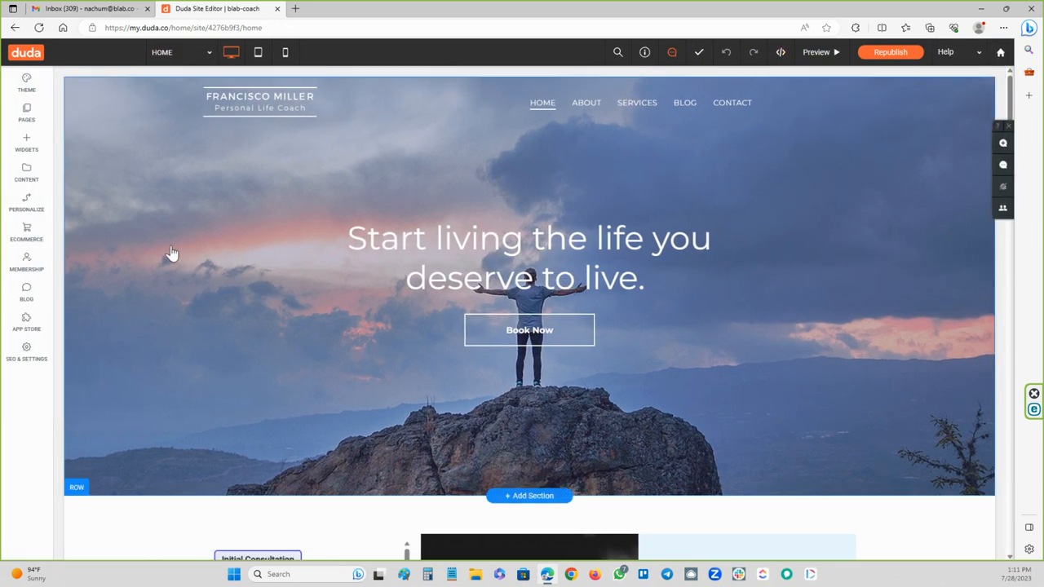
{"action": "scroll", "coordinate": [173, 260], "scroll_direction": "down", "scroll_amount": 5}
{"action": "scroll", "coordinate": [179, 261], "scroll_direction": "down", "scroll_amount": 8}
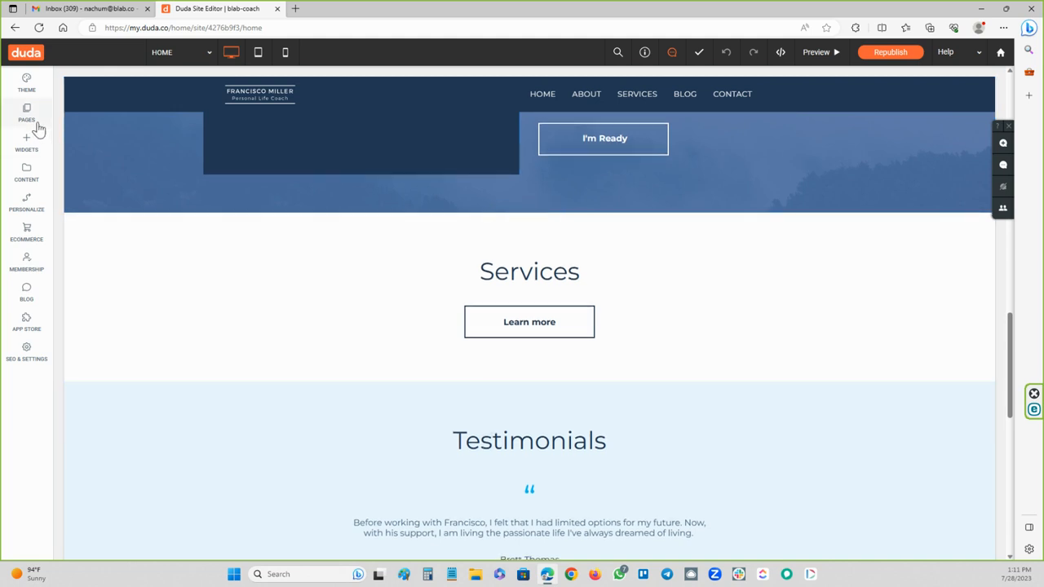
{"action": "left_click", "coordinate": [25, 145]}
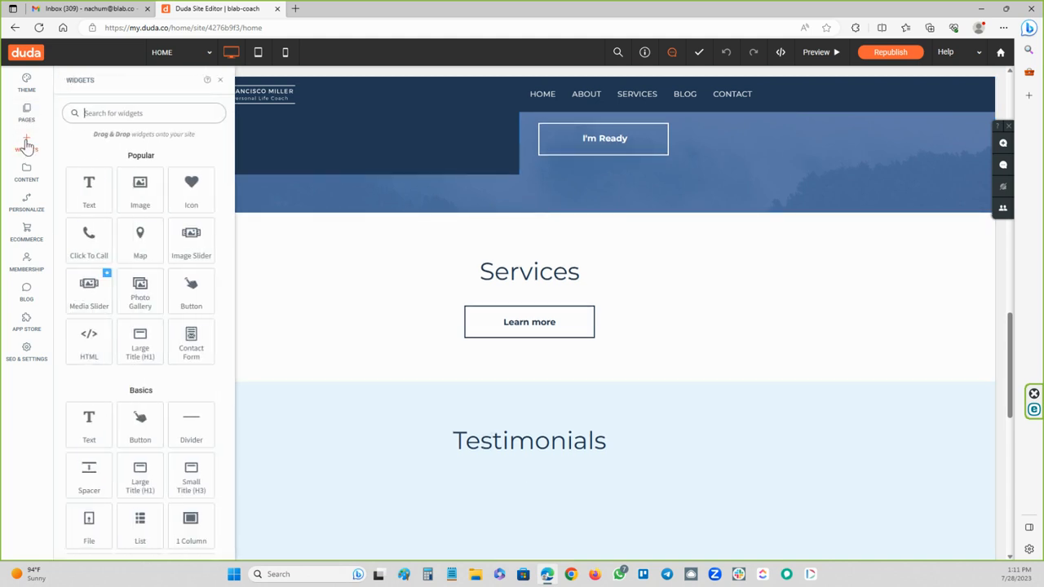
{"action": "left_click", "coordinate": [105, 109]}
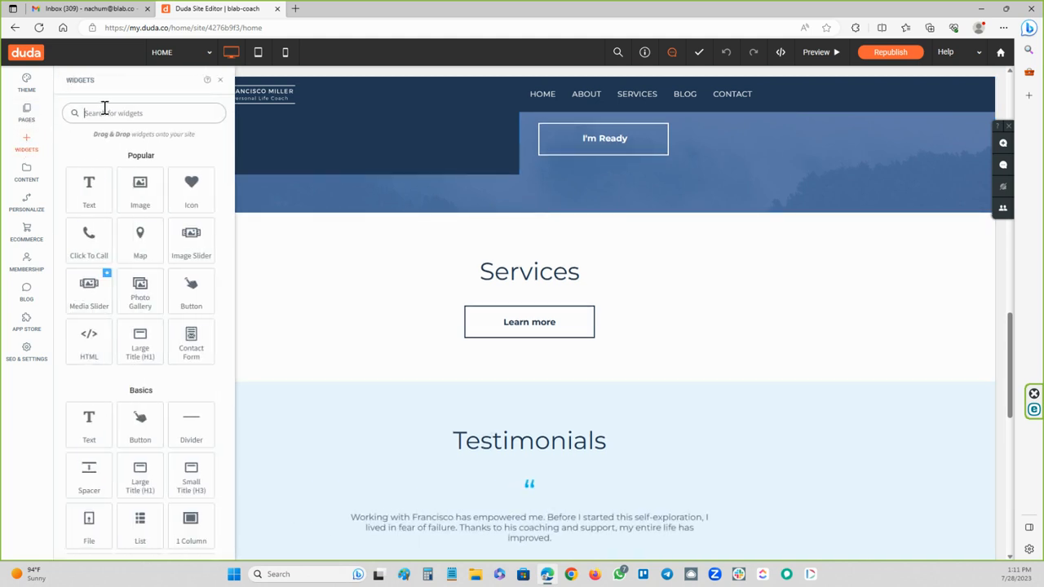
{"action": "type", "text": "book"}
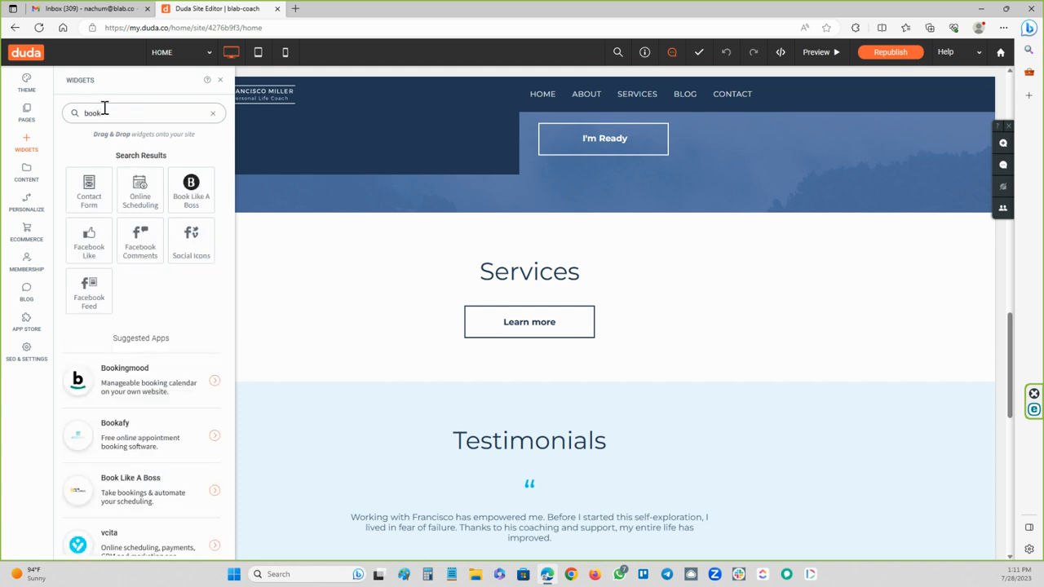
{"action": "left_click_drag", "start_coordinate": [183, 183], "coordinate": [483, 344]}
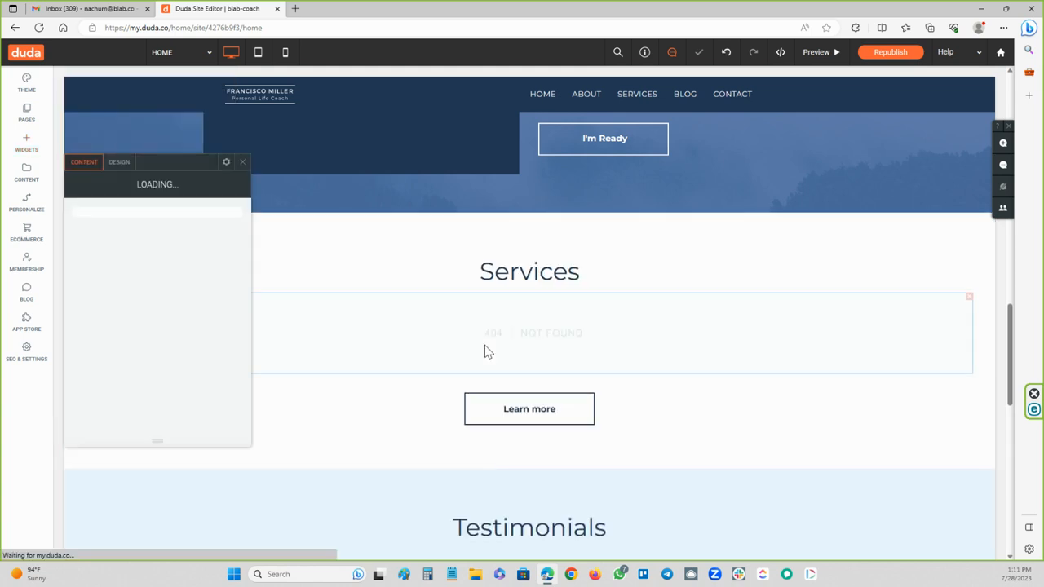
{"action": "left_click", "coordinate": [166, 239]}
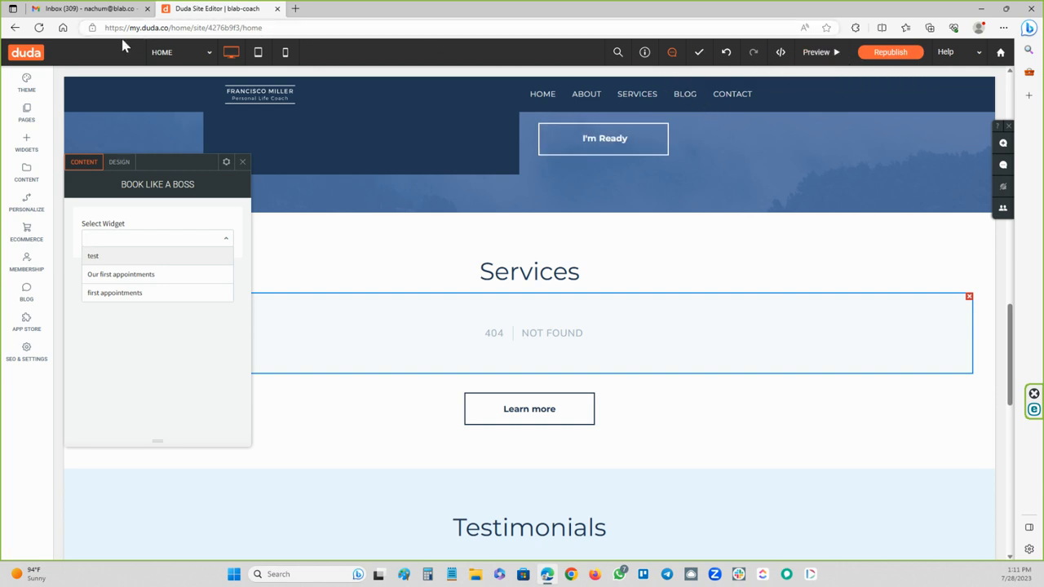
Try to remove the Book Like A Boss widget from the Services section.
{"action": "left_click", "coordinate": [174, 52]}
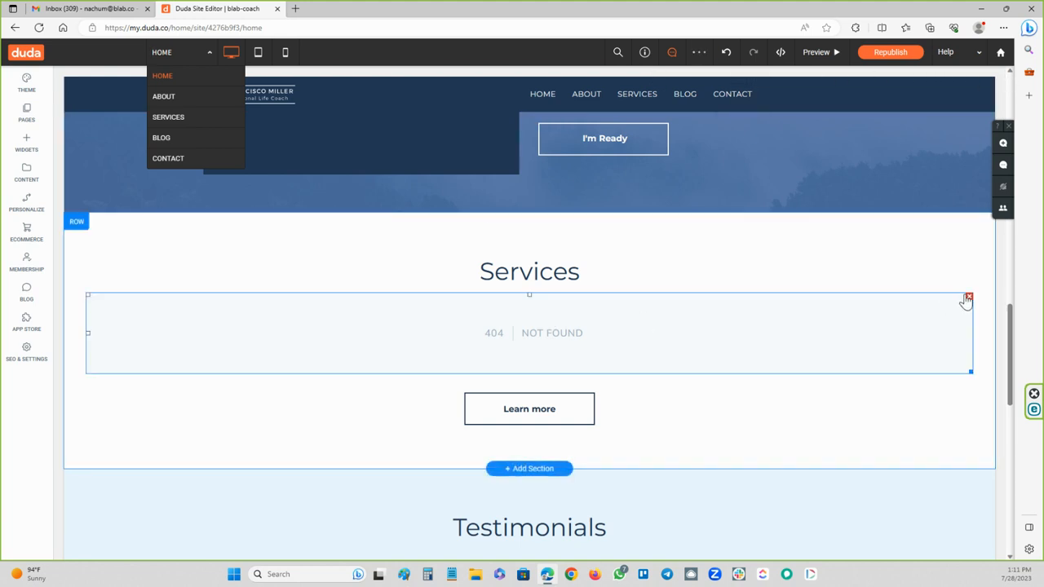
{"action": "left_click", "coordinate": [965, 300]}
{"action": "left_click", "coordinate": [242, 162]}
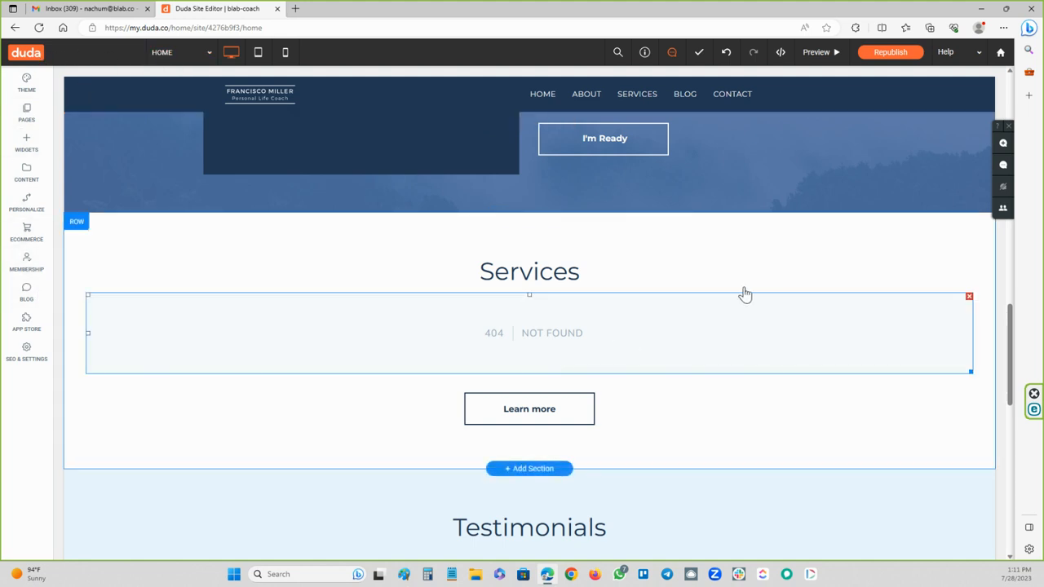
Reopen the blab-coach site from the sites dashboard and go to the Book Like A Boss app's widget list.
{"action": "left_click", "coordinate": [994, 62]}
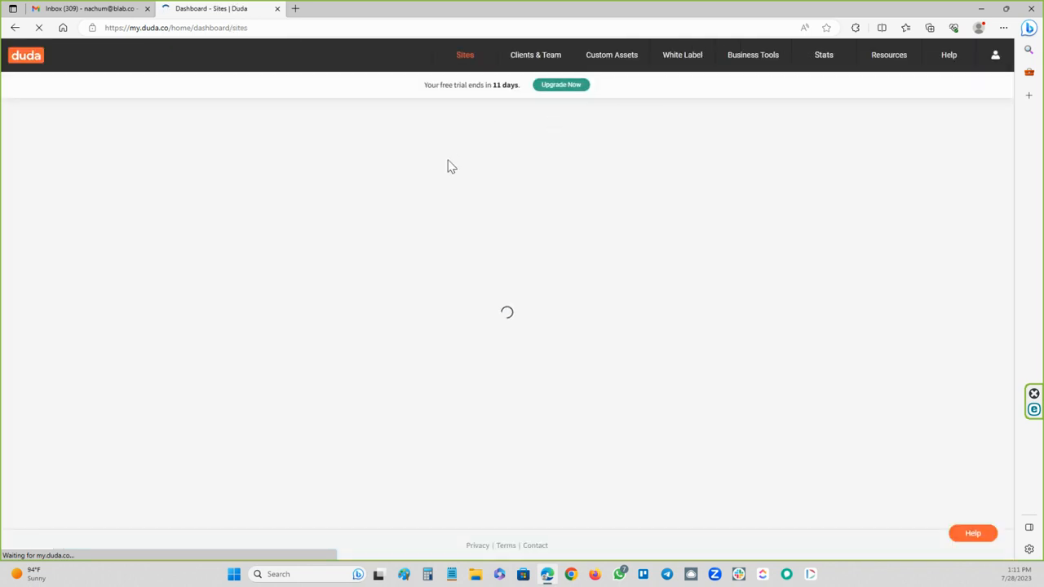
{"action": "left_click", "coordinate": [475, 283]}
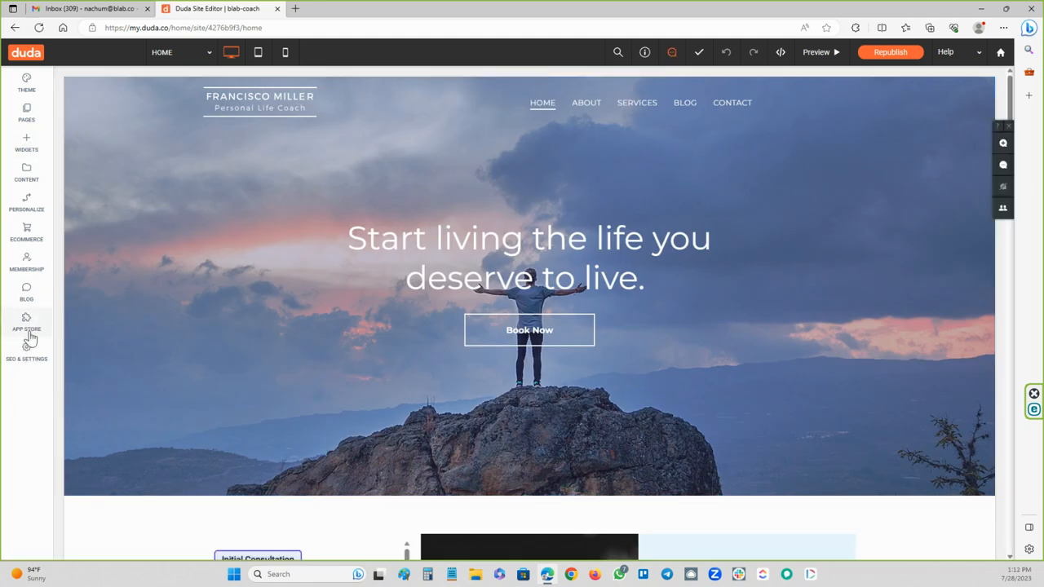
{"action": "left_click", "coordinate": [30, 328]}
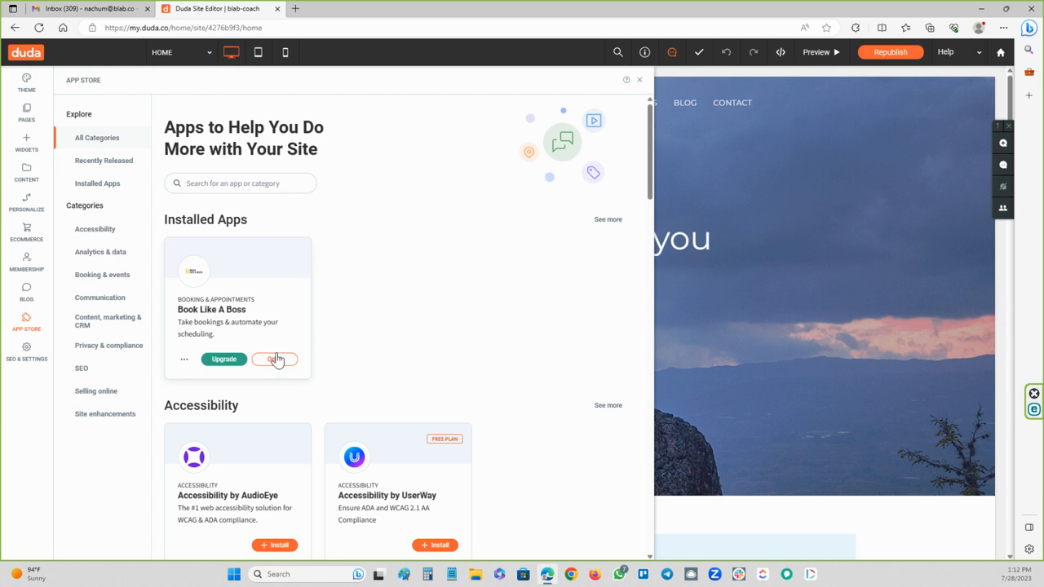
{"action": "left_click", "coordinate": [275, 359]}
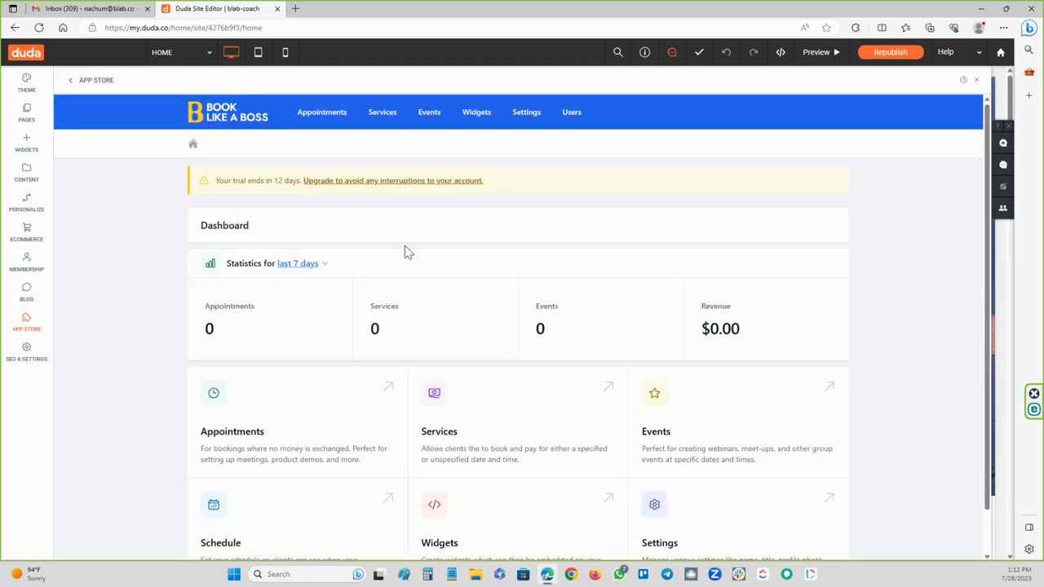
{"action": "left_click", "coordinate": [479, 115]}
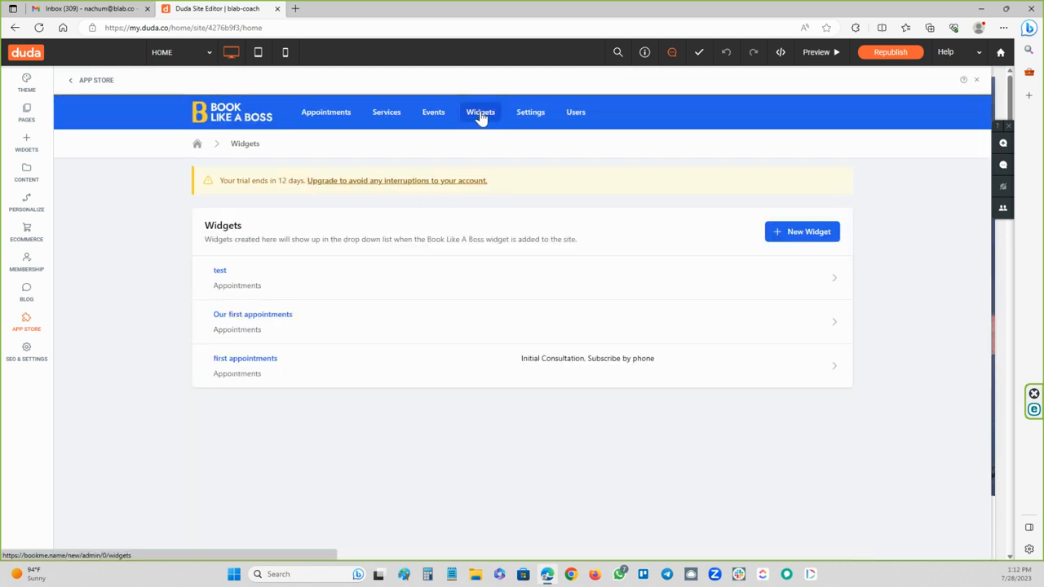
Start a new booking widget named "Services" with the package type Products & Services.
{"action": "left_click", "coordinate": [799, 233]}
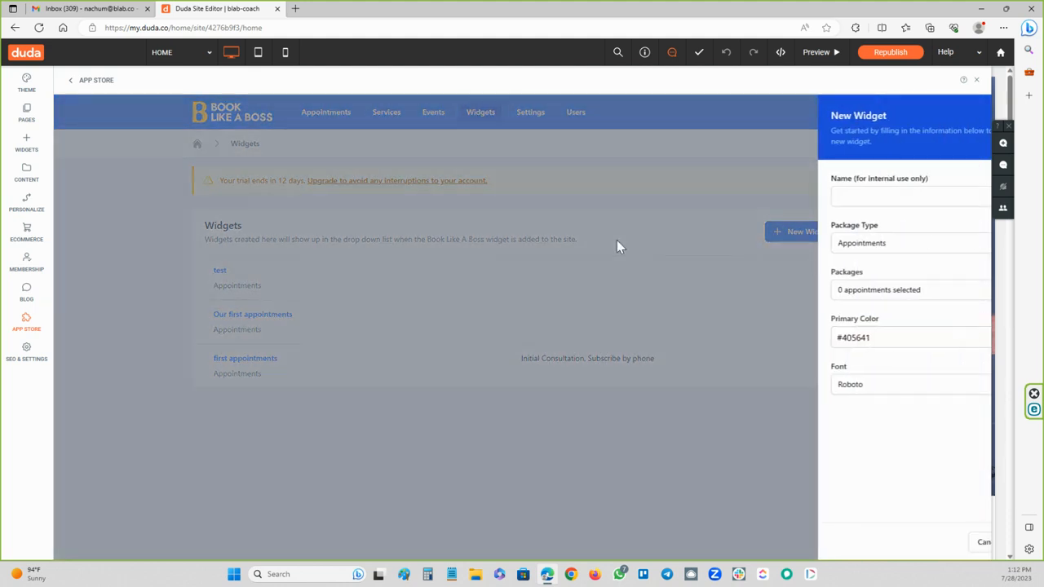
{"action": "left_click", "coordinate": [769, 194]}
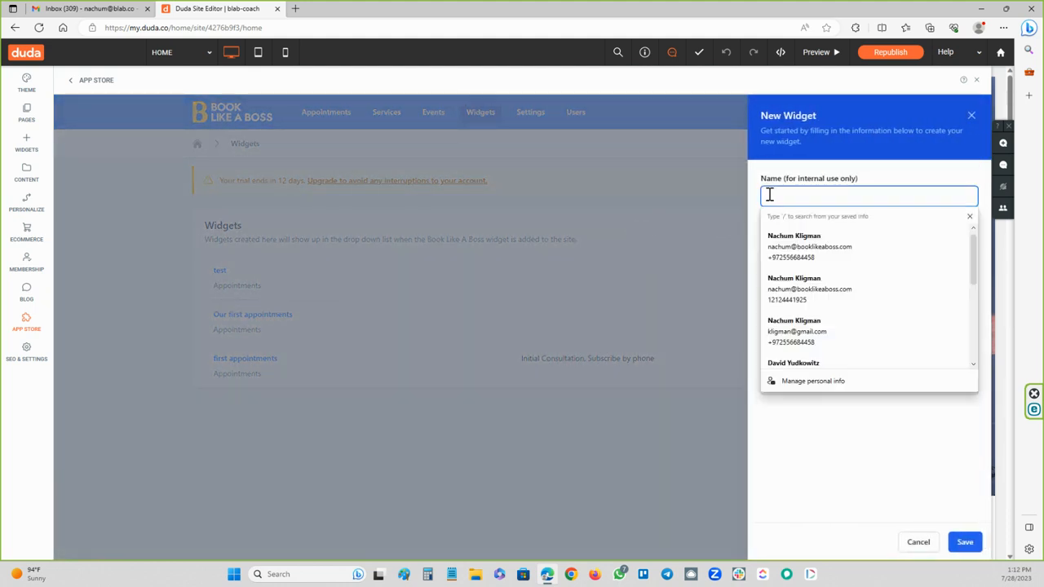
{"action": "type", "text": "Services"}
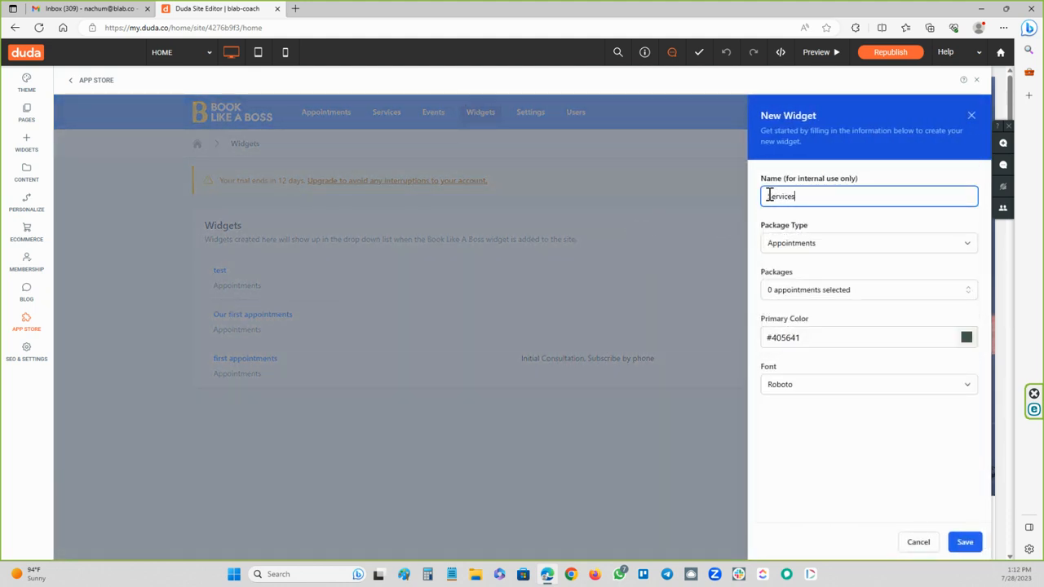
{"action": "left_click", "coordinate": [797, 250]}
{"action": "left_click", "coordinate": [797, 272]}
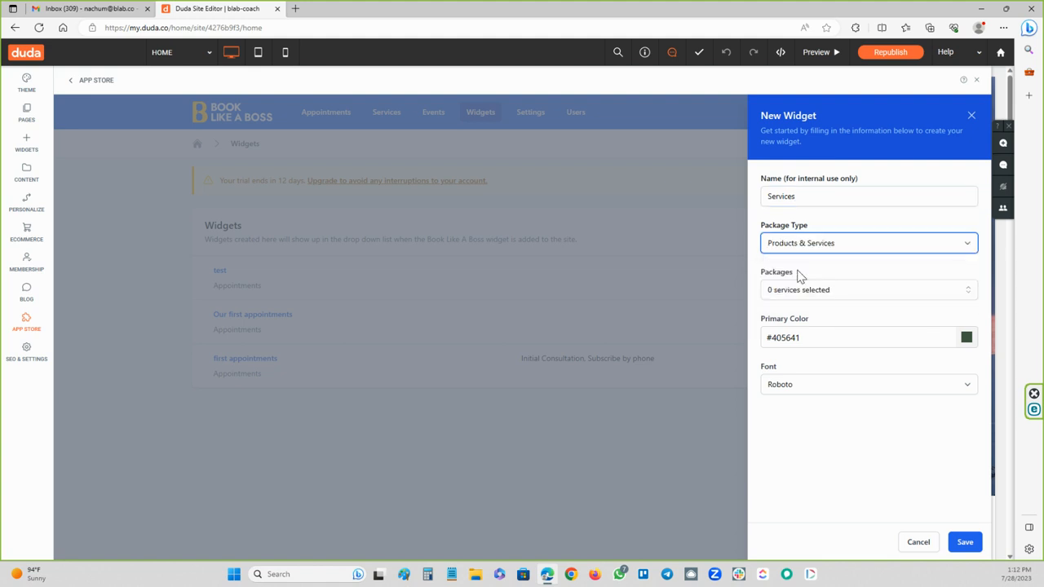
Include the Coaching Session, Logo Design and Monthly Membership packages in the Services widget.
{"action": "left_click", "coordinate": [844, 289]}
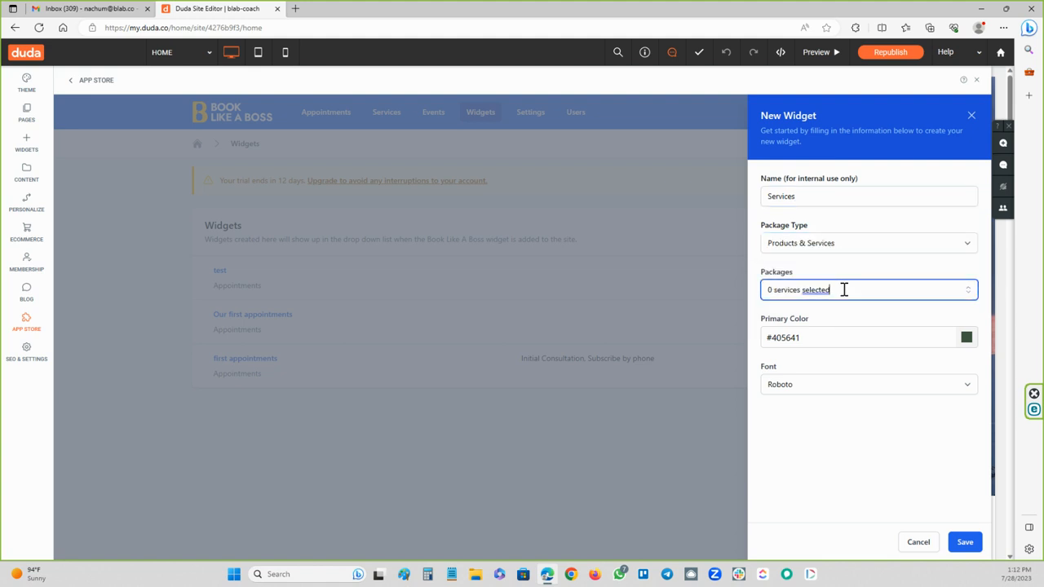
{"action": "left_click_drag", "start_coordinate": [836, 290], "coordinate": [692, 276]}
{"action": "type", "text": "s"}
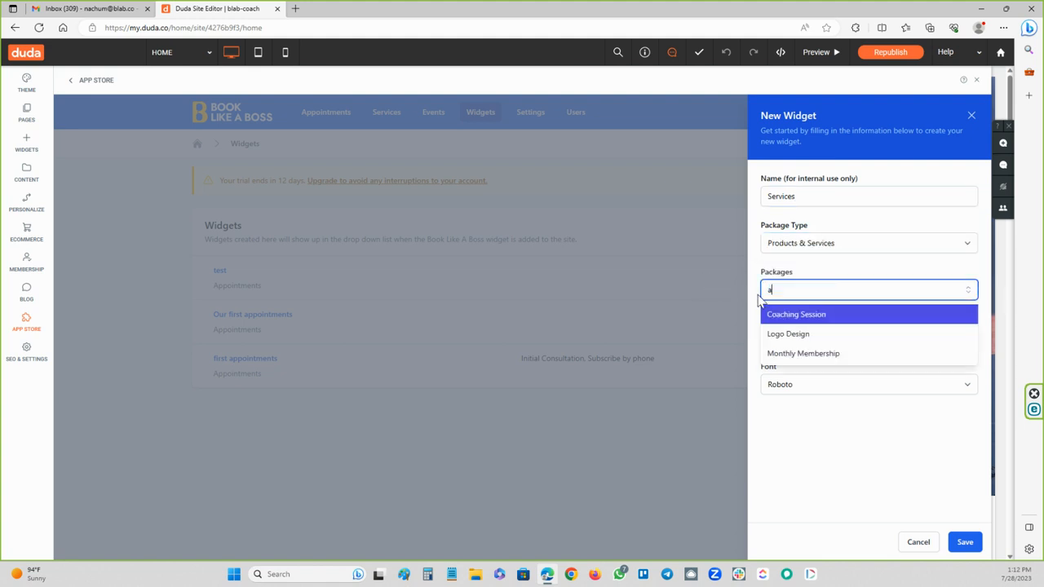
{"action": "left_click", "coordinate": [796, 315]}
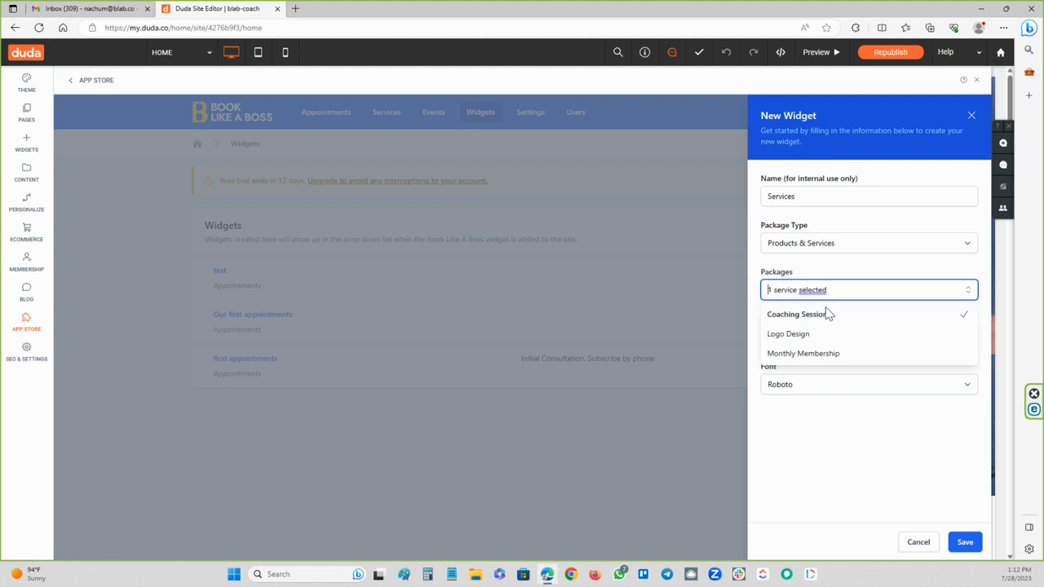
{"action": "left_click", "coordinate": [811, 334]}
{"action": "left_click", "coordinate": [825, 353]}
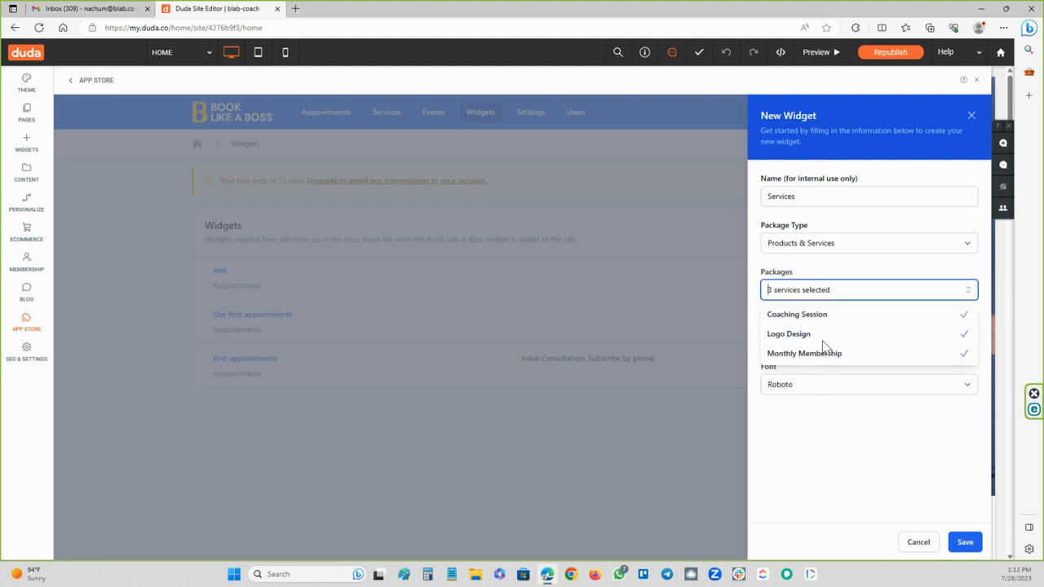
{"action": "left_click", "coordinate": [753, 311]}
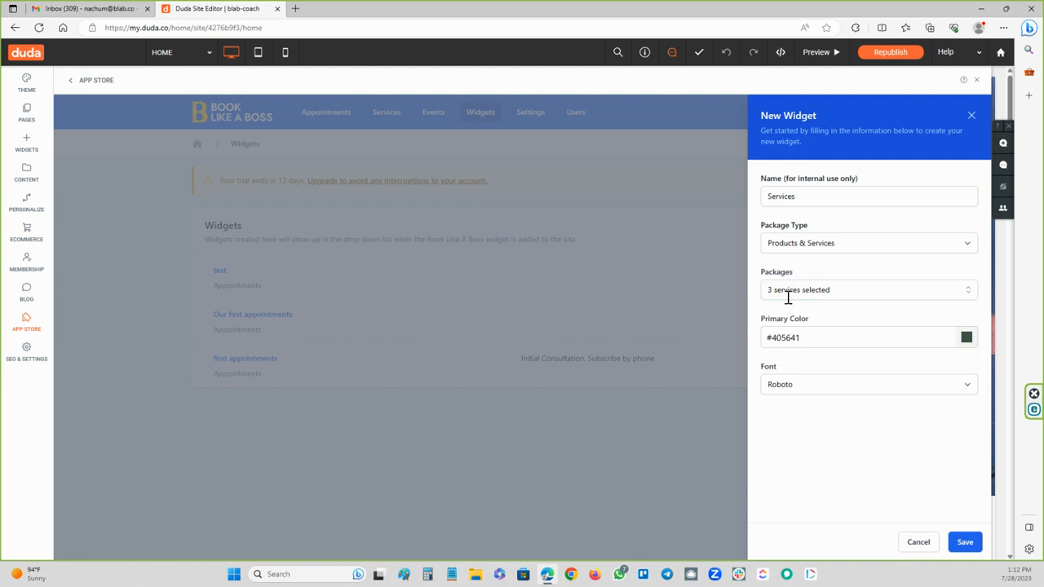
Set the Services widget's primary color to #7800FF and save the widget.
{"action": "left_click", "coordinate": [966, 340]}
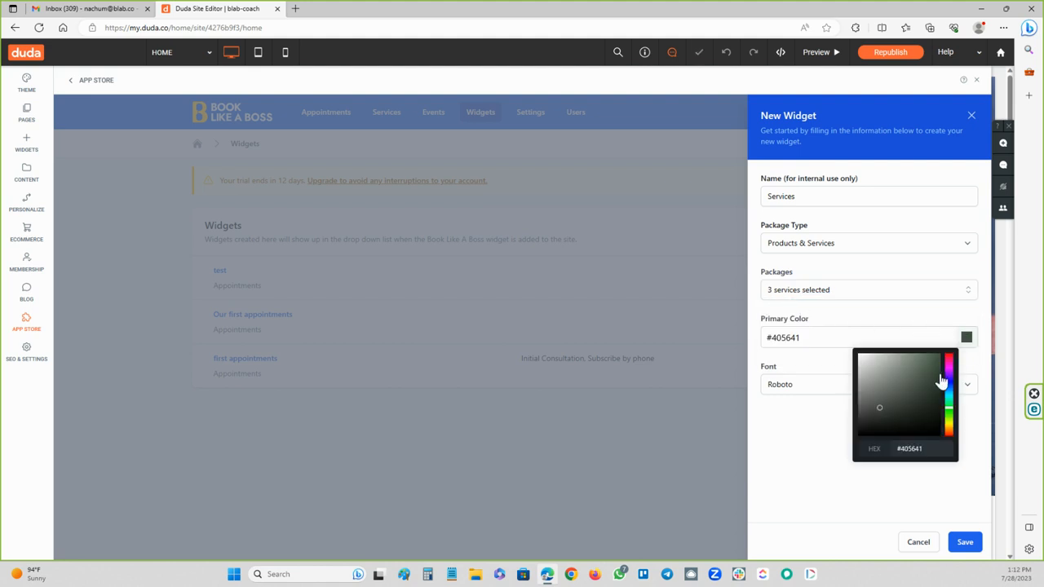
{"action": "left_click_drag", "start_coordinate": [949, 391], "coordinate": [950, 381]}
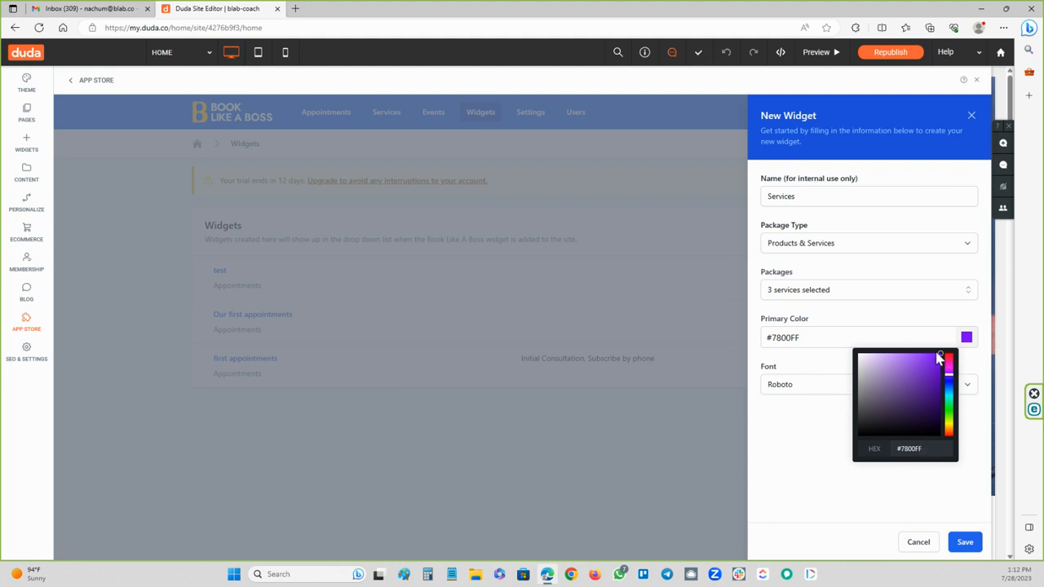
{"action": "left_click", "coordinate": [965, 540]}
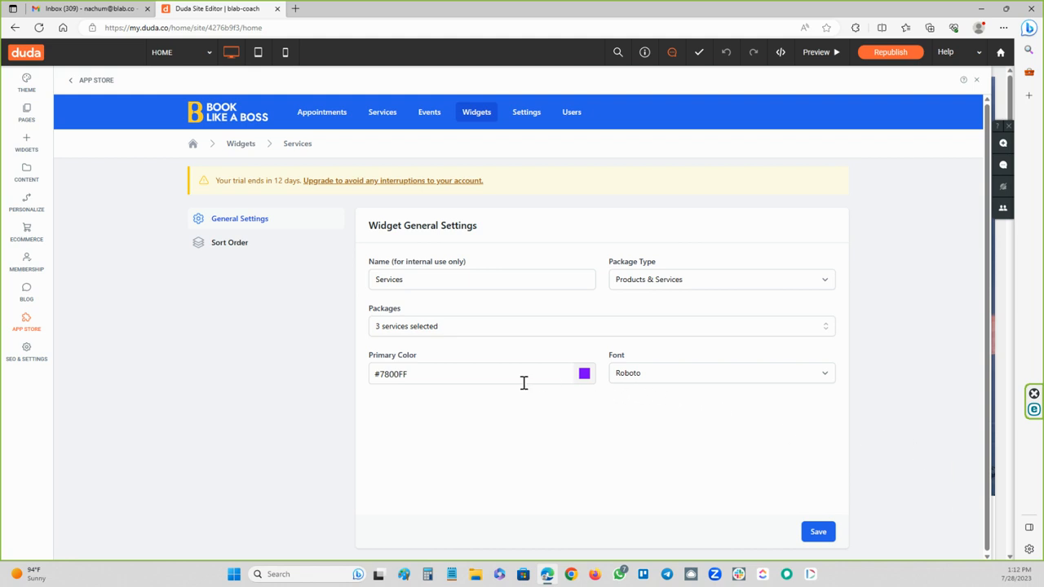
{"action": "left_click", "coordinate": [823, 536]}
Return to the home page editor, place a Book Like A Boss widget under the Services heading and have it show the Services widget.
{"action": "left_click", "coordinate": [815, 52]}
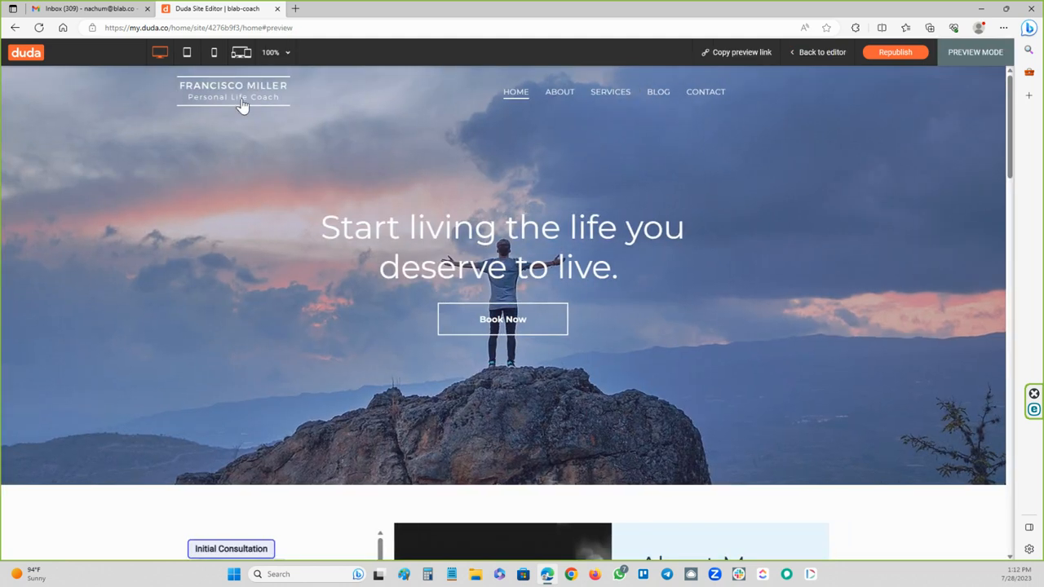
{"action": "left_click", "coordinate": [812, 54]}
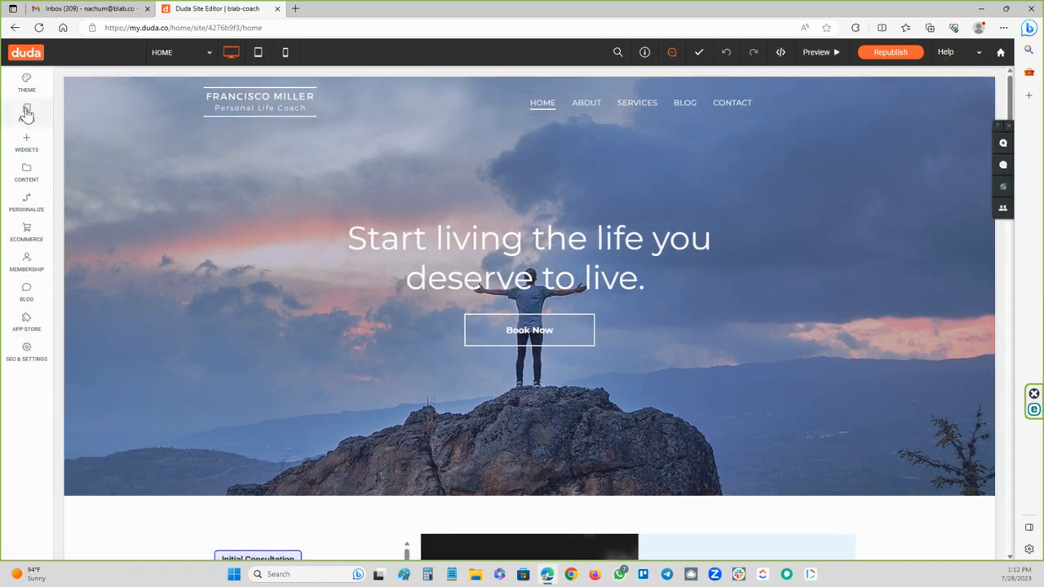
{"action": "left_click", "coordinate": [23, 144]}
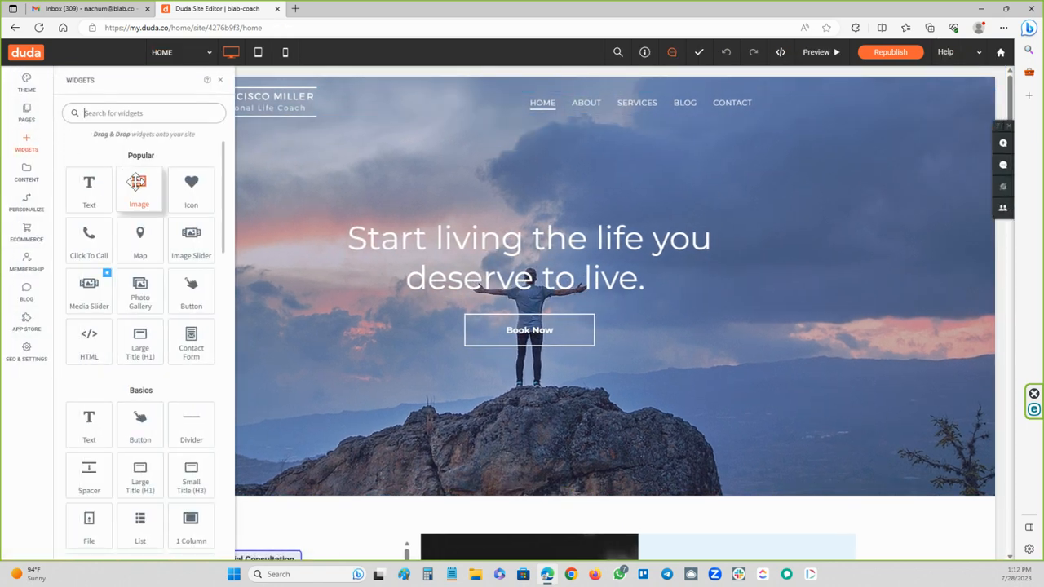
{"action": "type", "text": "book"}
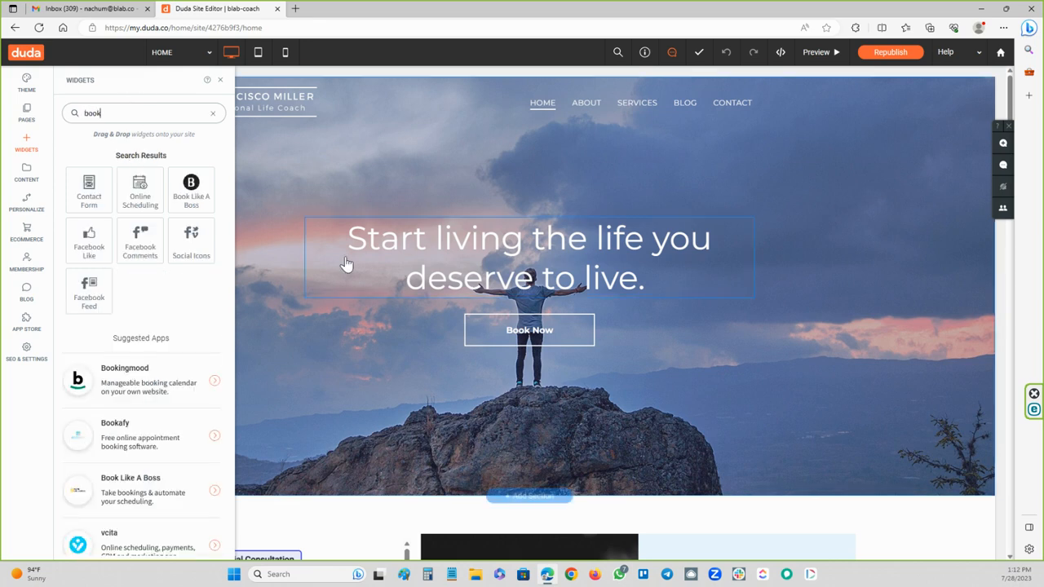
{"action": "scroll", "coordinate": [384, 302], "scroll_direction": "down", "scroll_amount": 4}
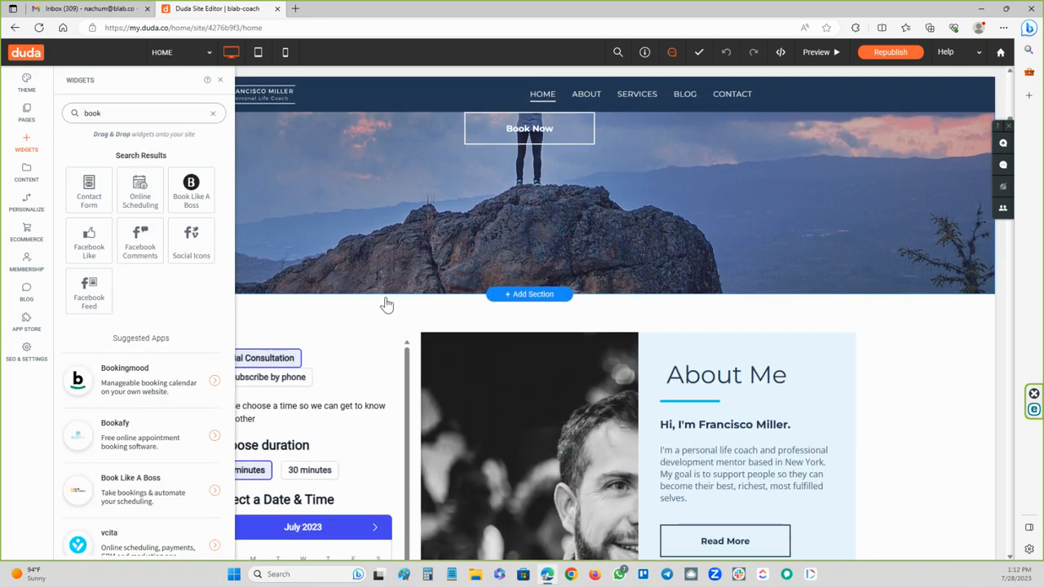
{"action": "scroll", "coordinate": [384, 299], "scroll_direction": "down", "scroll_amount": 6}
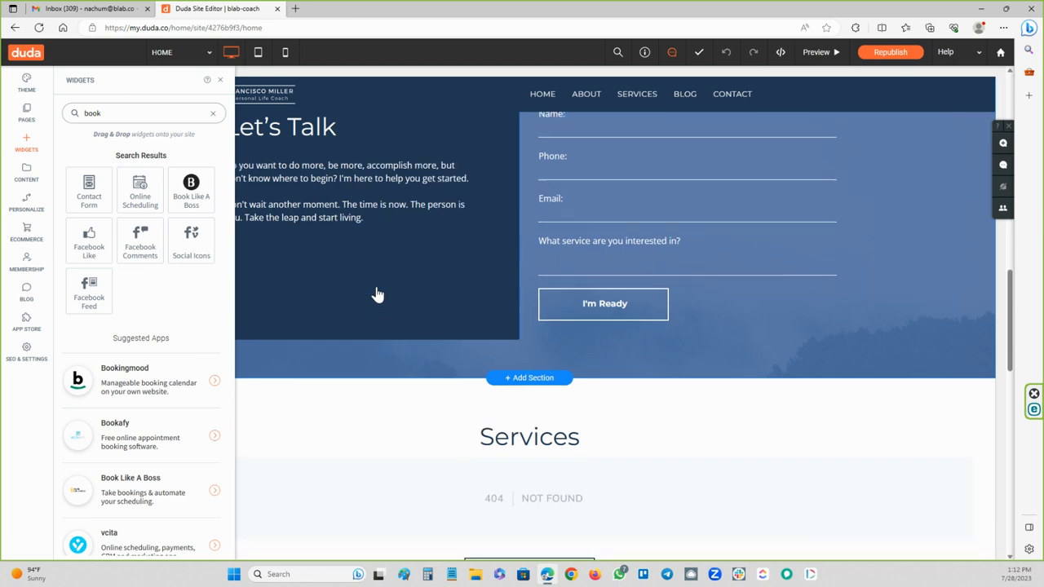
{"action": "scroll", "coordinate": [378, 294], "scroll_direction": "down", "scroll_amount": 2}
{"action": "left_click_drag", "start_coordinate": [186, 179], "coordinate": [538, 318]}
{"action": "left_click", "coordinate": [166, 237]}
{"action": "left_click", "coordinate": [120, 311]}
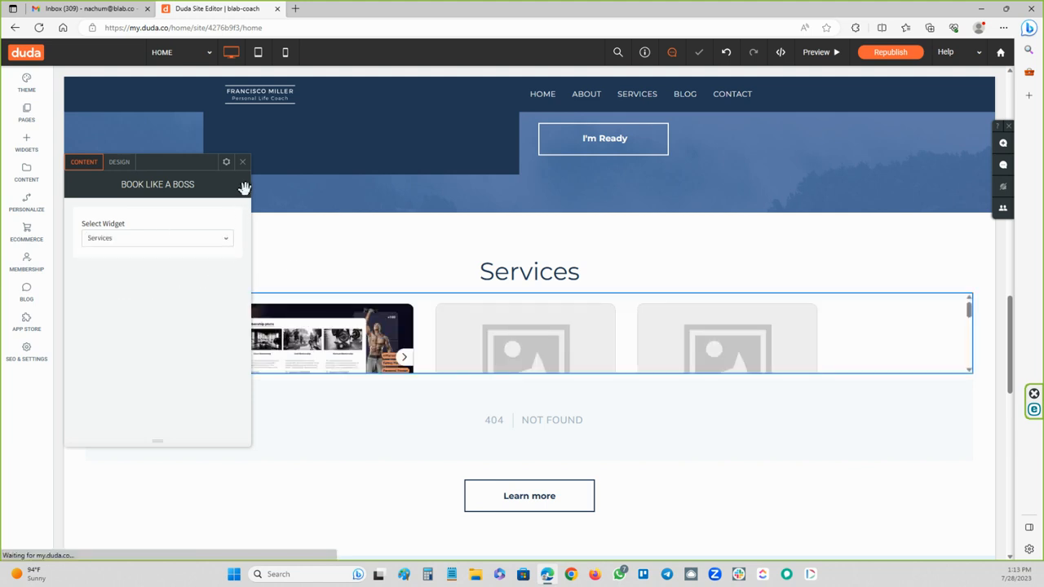
Delete the old "404 Not Found" widget from the Services section.
{"action": "left_click", "coordinate": [242, 163]}
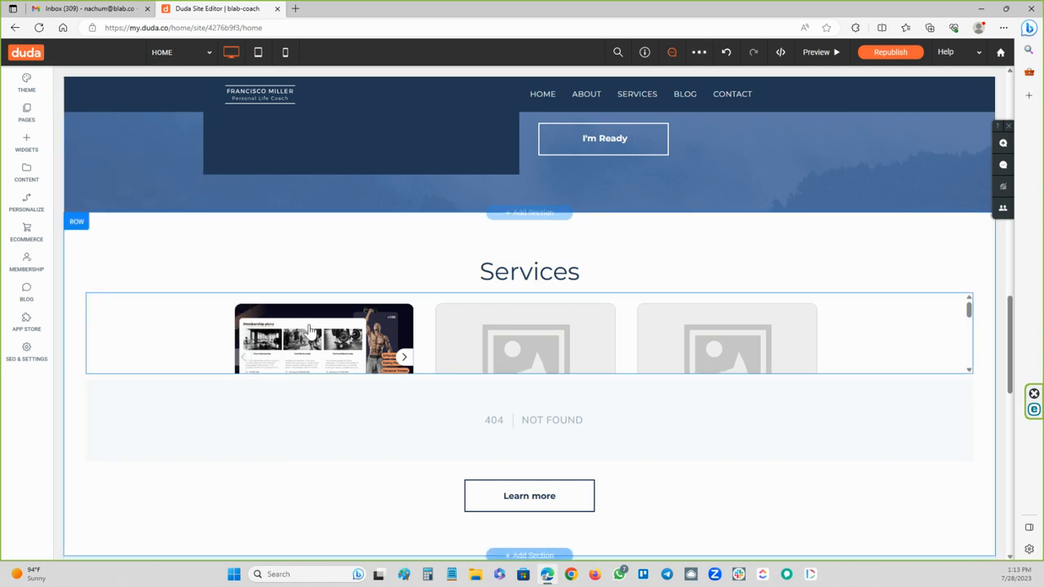
{"action": "left_click_drag", "start_coordinate": [526, 381], "coordinate": [527, 482]}
{"action": "scroll", "coordinate": [528, 456], "scroll_direction": "down", "scroll_amount": 2}
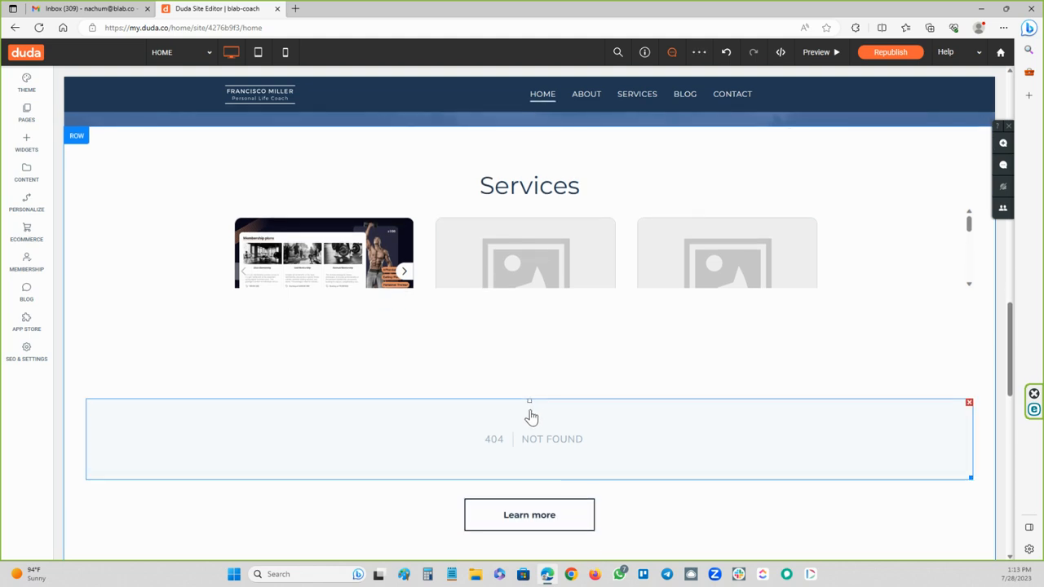
{"action": "left_click", "coordinate": [969, 403]}
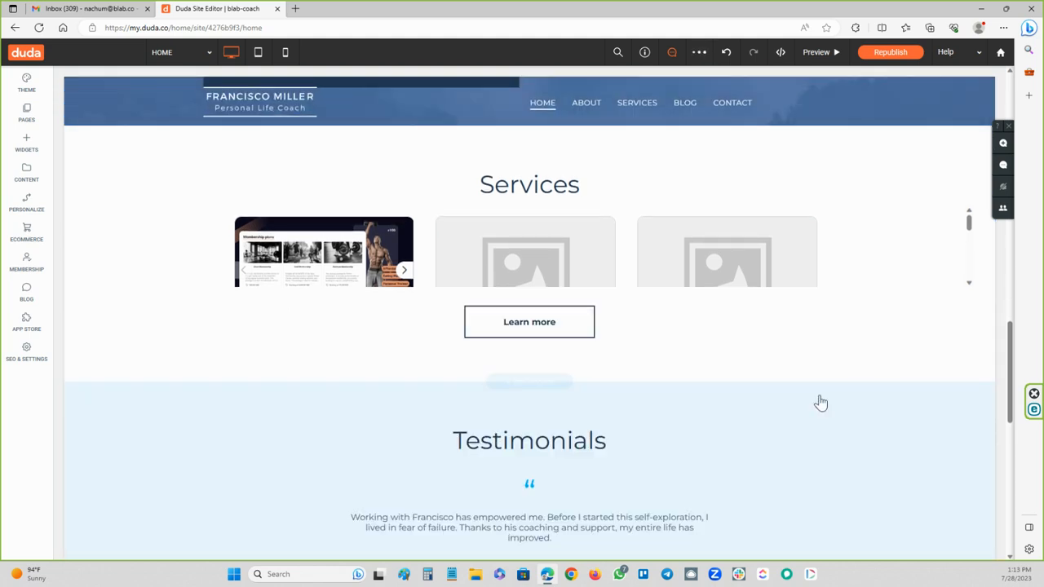
Increase the height of the row holding the Services section to make room for the booking widget.
{"action": "left_click", "coordinate": [528, 299]}
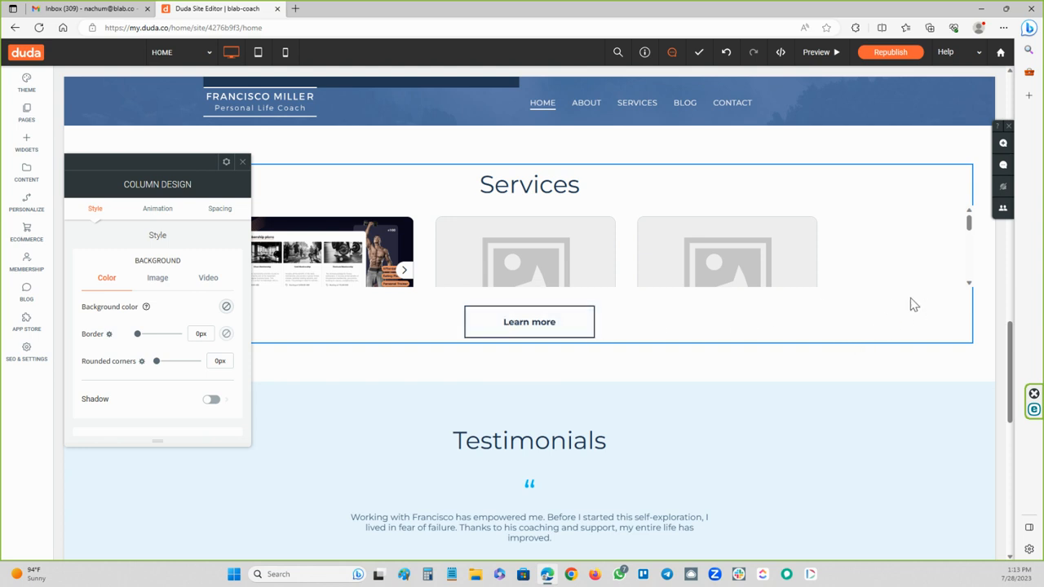
{"action": "scroll", "coordinate": [910, 305], "scroll_direction": "down", "scroll_amount": 2}
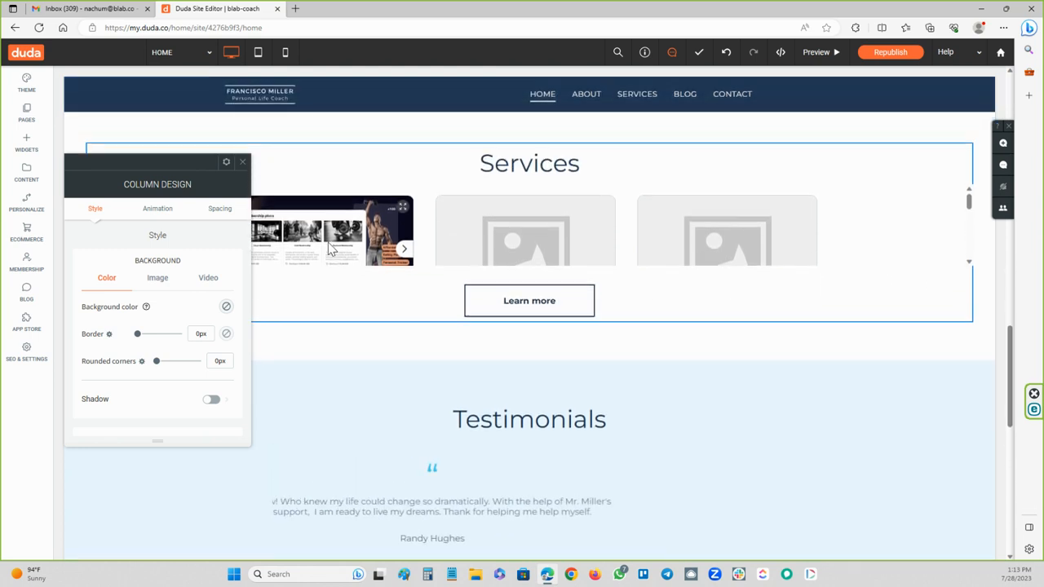
{"action": "scroll", "coordinate": [332, 246], "scroll_direction": "up", "scroll_amount": 3}
{"action": "left_click_drag", "start_coordinate": [138, 159], "coordinate": [298, 252]}
{"action": "left_click", "coordinate": [120, 247]}
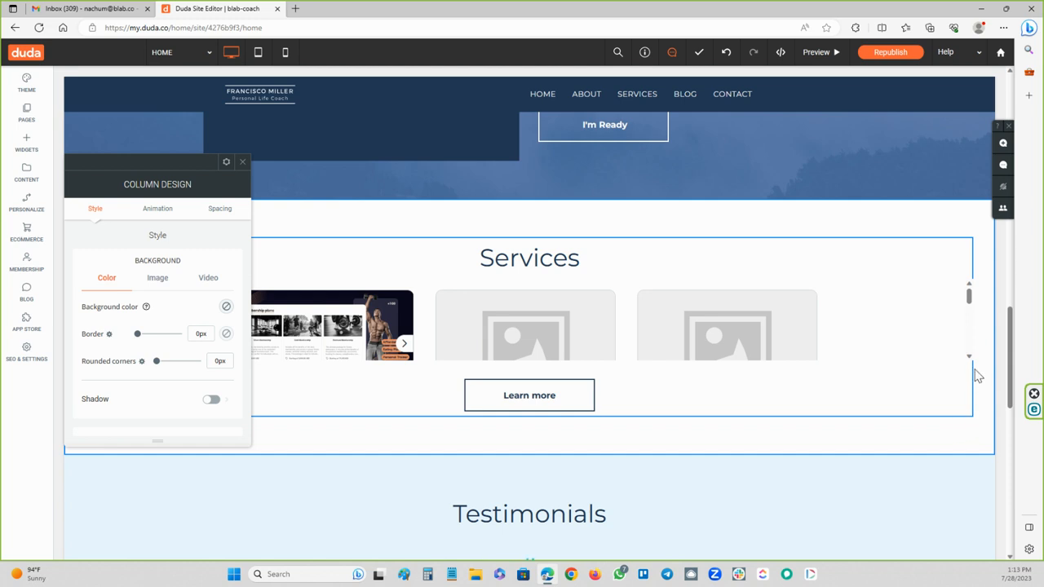
{"action": "scroll", "coordinate": [972, 329], "scroll_direction": "down", "scroll_amount": 3}
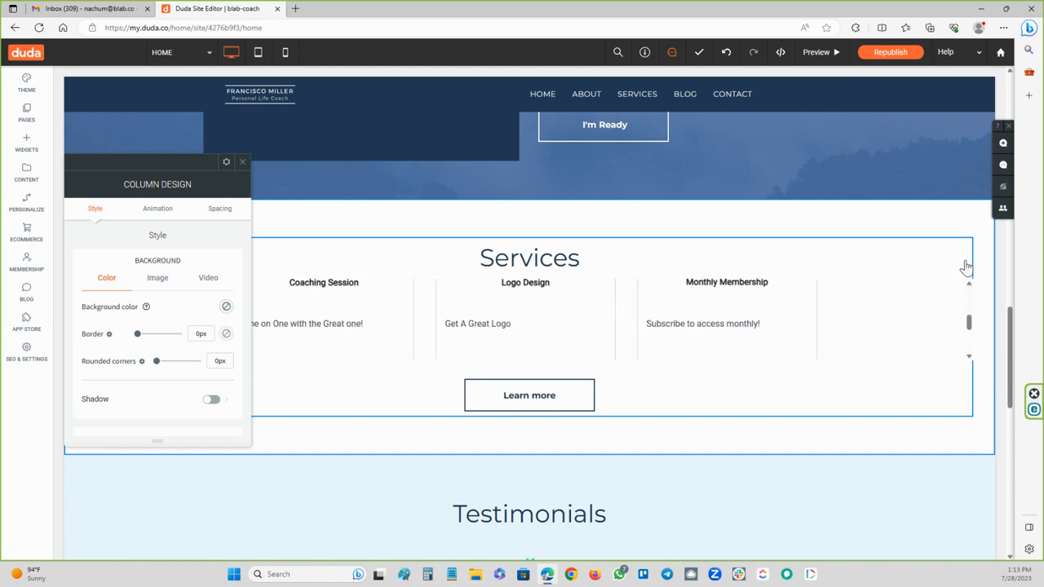
{"action": "left_click_drag", "start_coordinate": [533, 459], "coordinate": [542, 416]}
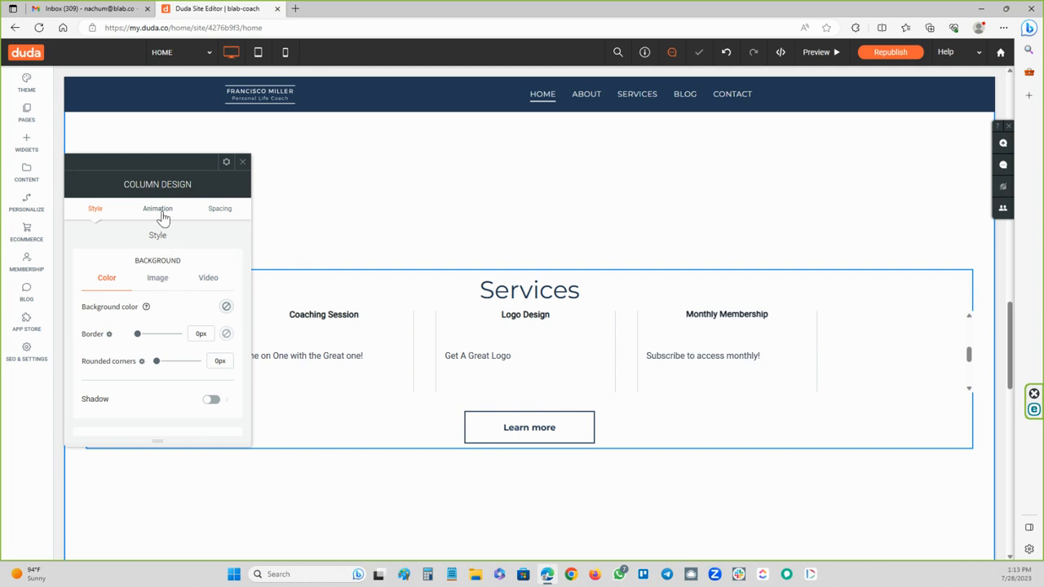
Try to reduce the top margin of the Services column.
{"action": "left_click", "coordinate": [218, 214]}
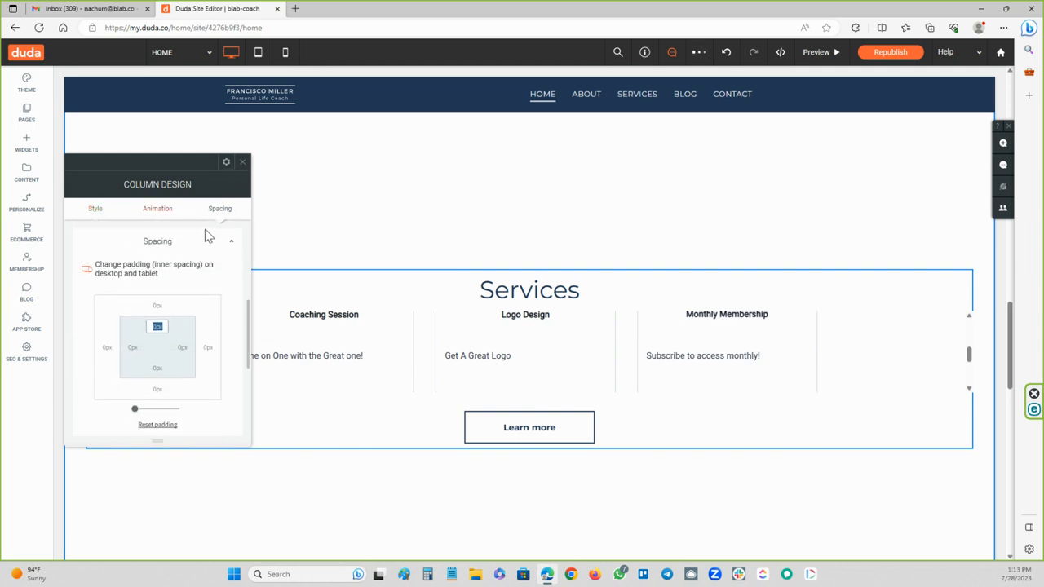
{"action": "left_click", "coordinate": [160, 307]}
{"action": "mouse_move", "coordinate": [135, 409]}
{"action": "left_mouse_down"}
{"action": "mouse_move", "coordinate": [155, 414]}
{"action": "mouse_move", "coordinate": [119, 414]}
{"action": "left_mouse_up"}
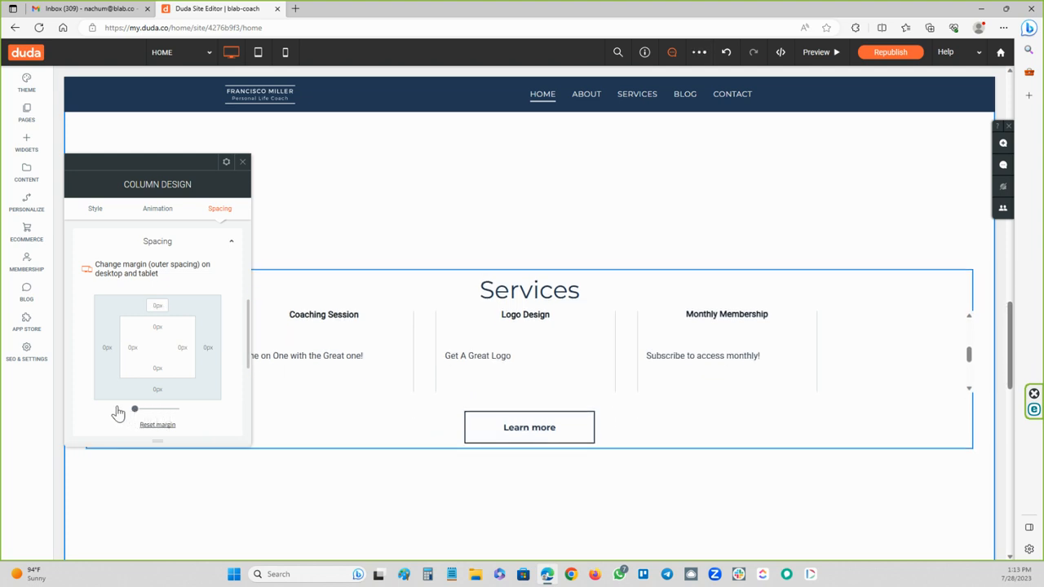
{"action": "left_click", "coordinate": [243, 163]}
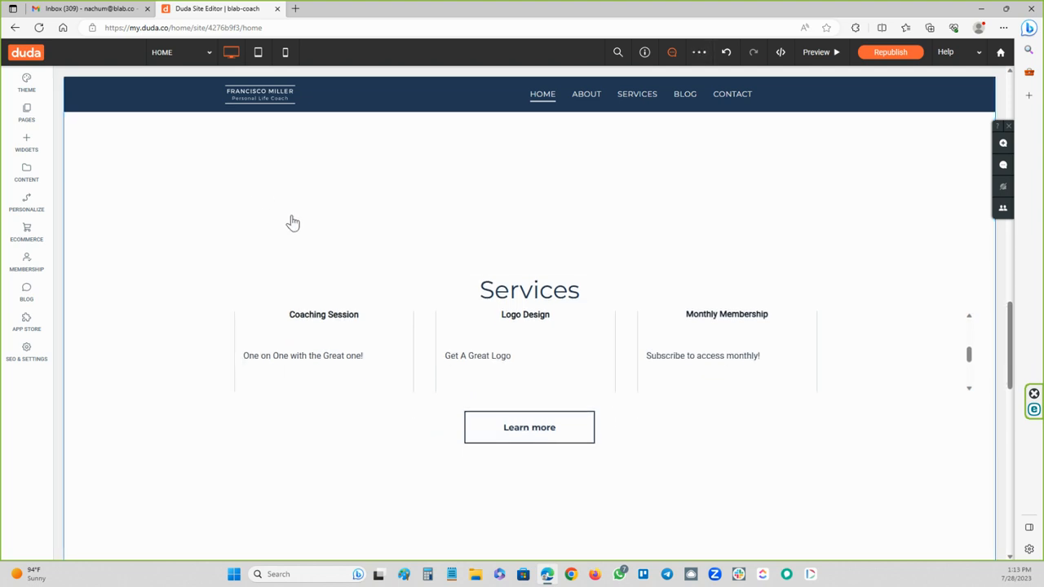
Enlarge the embedded Services widget so its three service cards fit in full height, down to their booking buttons.
{"action": "left_click", "coordinate": [406, 320]}
{"action": "left_click", "coordinate": [243, 163]}
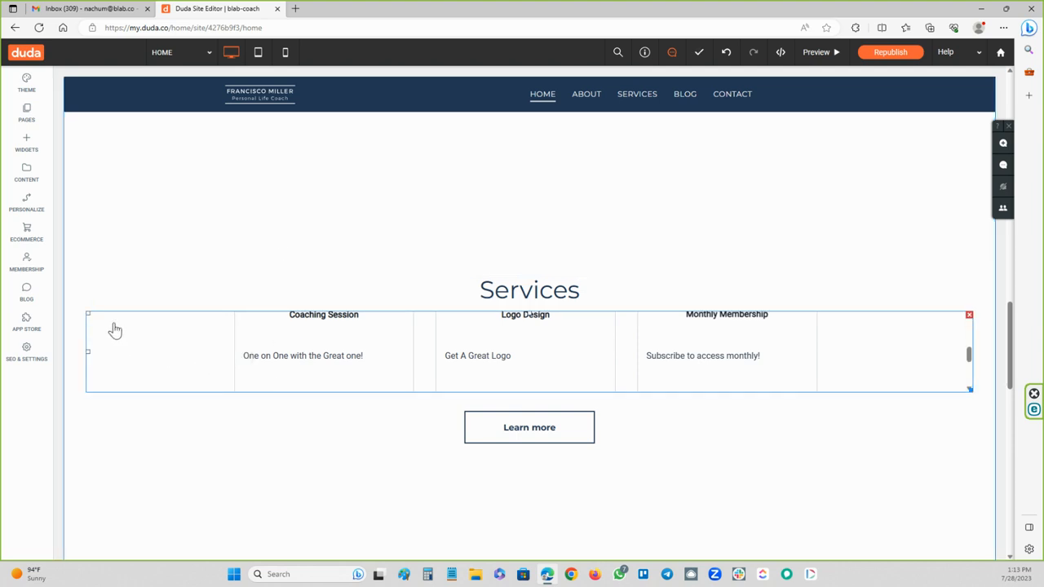
{"action": "mouse_move", "coordinate": [88, 310]}
{"action": "left_mouse_down"}
{"action": "mouse_move", "coordinate": [83, 294]}
{"action": "mouse_move", "coordinate": [88, 310]}
{"action": "left_mouse_up"}
{"action": "left_click", "coordinate": [96, 373]}
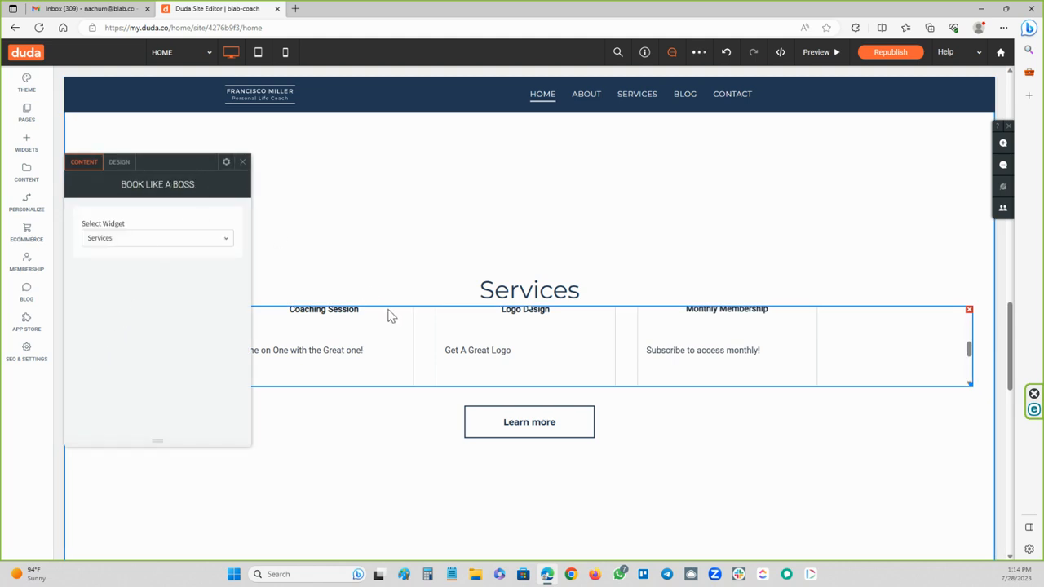
{"action": "mouse_move", "coordinate": [968, 381]}
{"action": "left_mouse_down"}
{"action": "mouse_move", "coordinate": [972, 427]}
{"action": "mouse_move", "coordinate": [972, 387]}
{"action": "left_mouse_up"}
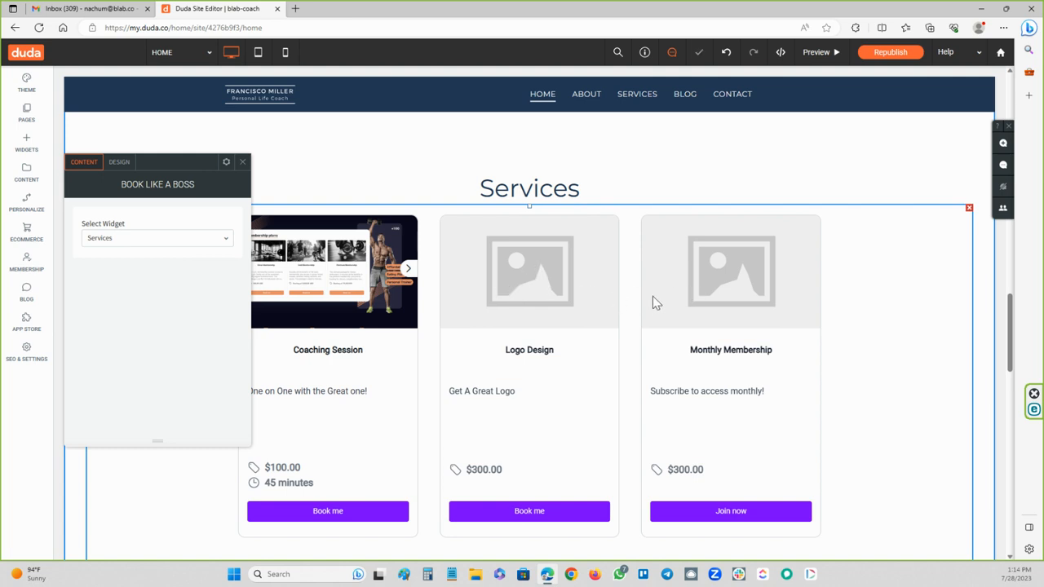
Republish the site and preview the Services section on the home page.
{"action": "left_click", "coordinate": [876, 58]}
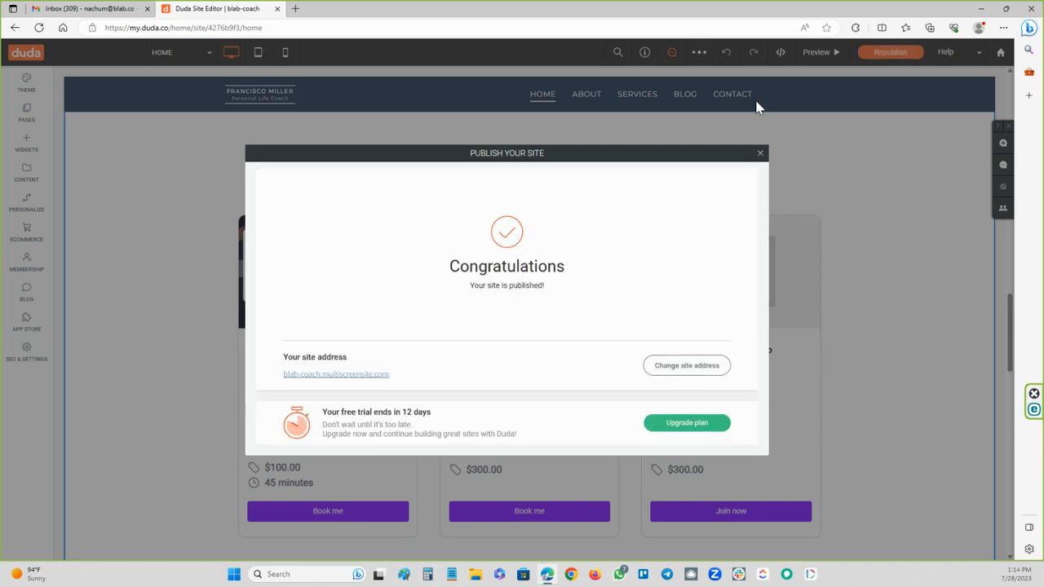
{"action": "left_click", "coordinate": [761, 155]}
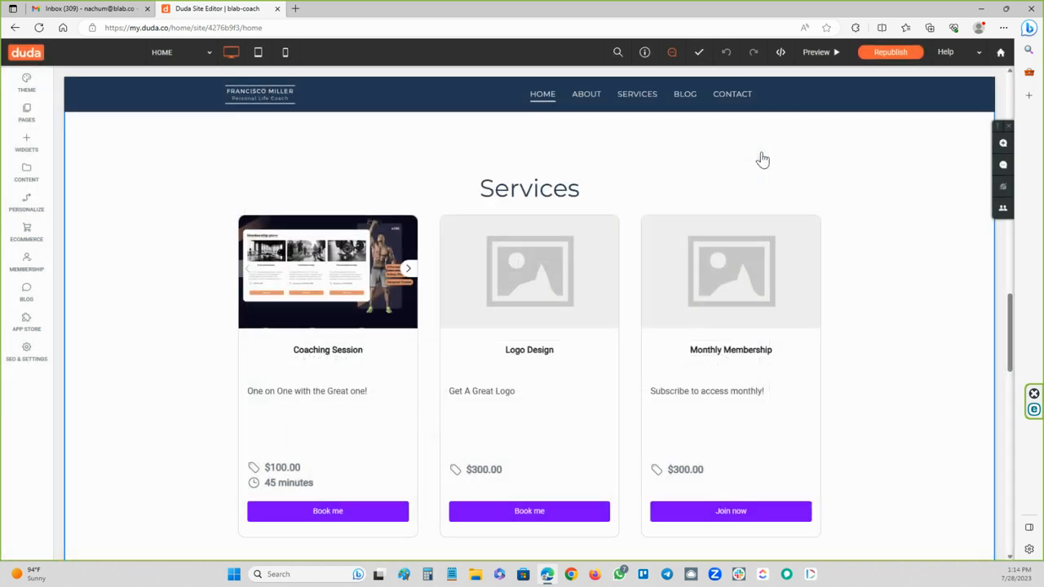
{"action": "left_click", "coordinate": [818, 54]}
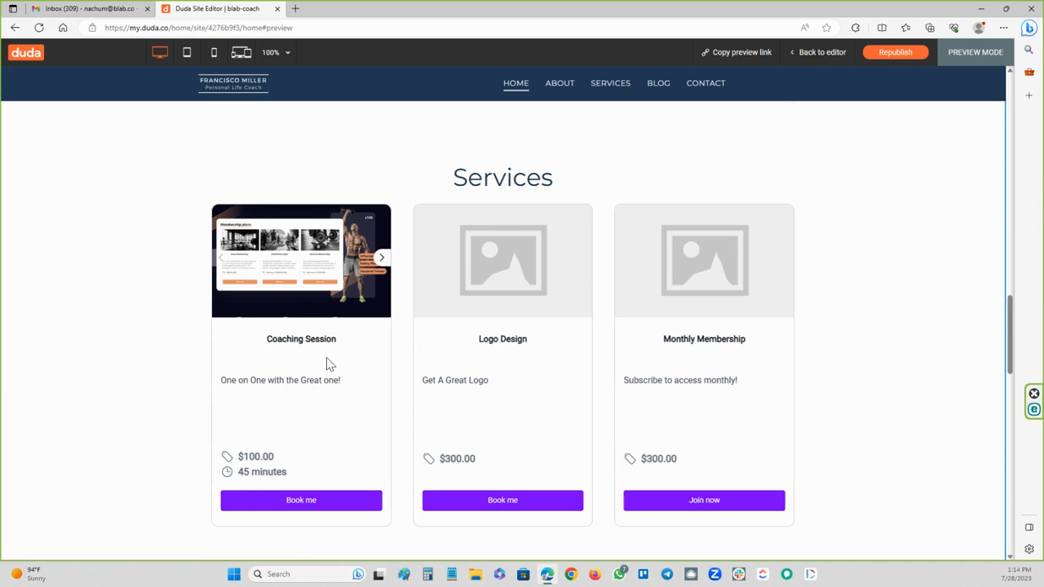
{"action": "scroll", "coordinate": [473, 331], "scroll_direction": "down", "scroll_amount": 3}
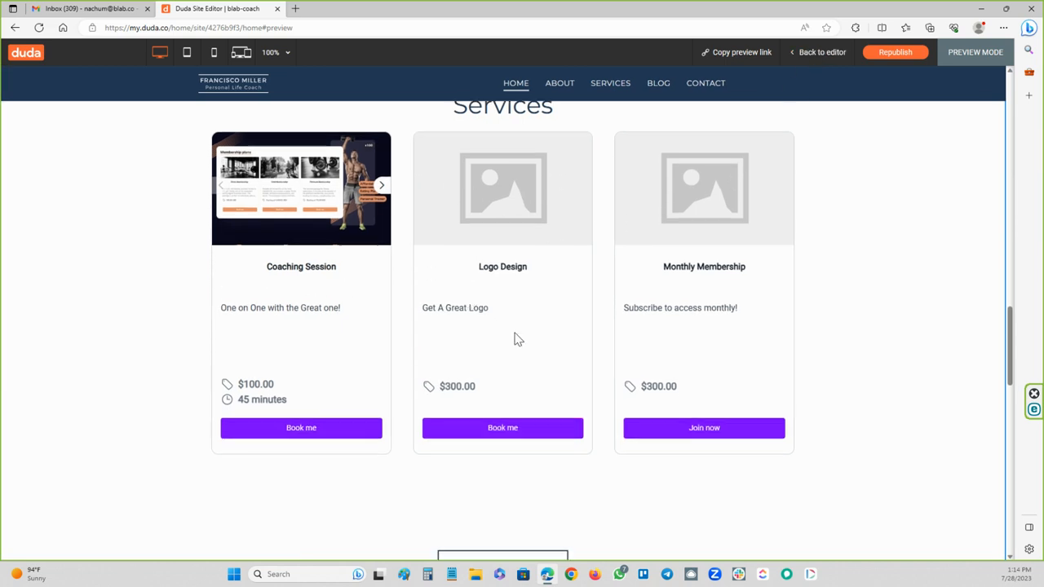
{"action": "scroll", "coordinate": [456, 310], "scroll_direction": "up", "scroll_amount": 1}
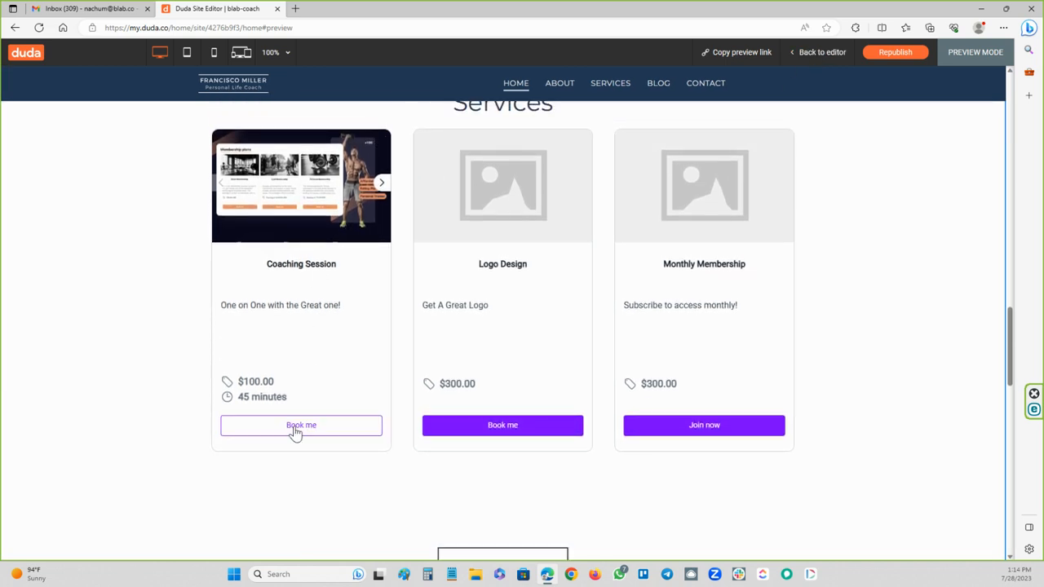
Open the Coaching Session booking page in the preview and examine its images, the 45 minutes and 1 hour durations, and its calendar.
{"action": "left_click", "coordinate": [295, 429]}
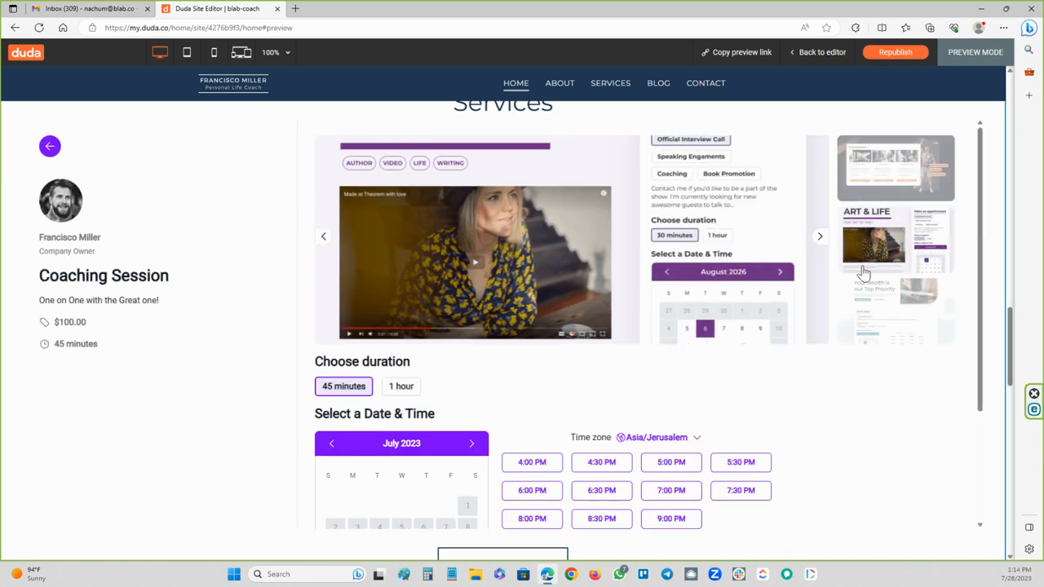
{"action": "scroll", "coordinate": [734, 310], "scroll_direction": "down", "scroll_amount": 1}
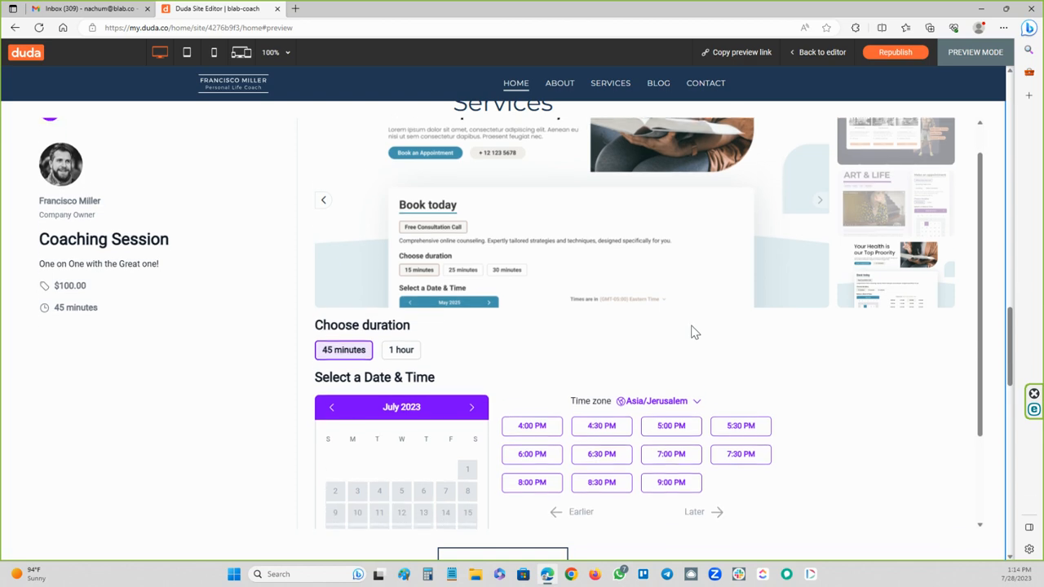
{"action": "scroll", "coordinate": [331, 336], "scroll_direction": "down", "scroll_amount": 1}
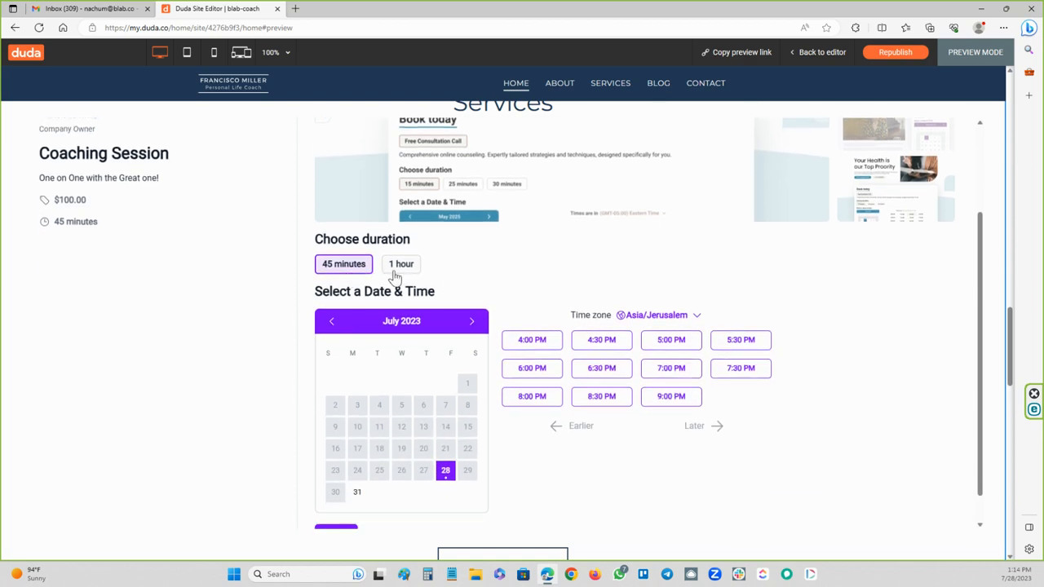
{"action": "left_click", "coordinate": [398, 269]}
{"action": "left_click", "coordinate": [340, 275]}
{"action": "scroll", "coordinate": [332, 286], "scroll_direction": "up", "scroll_amount": 3}
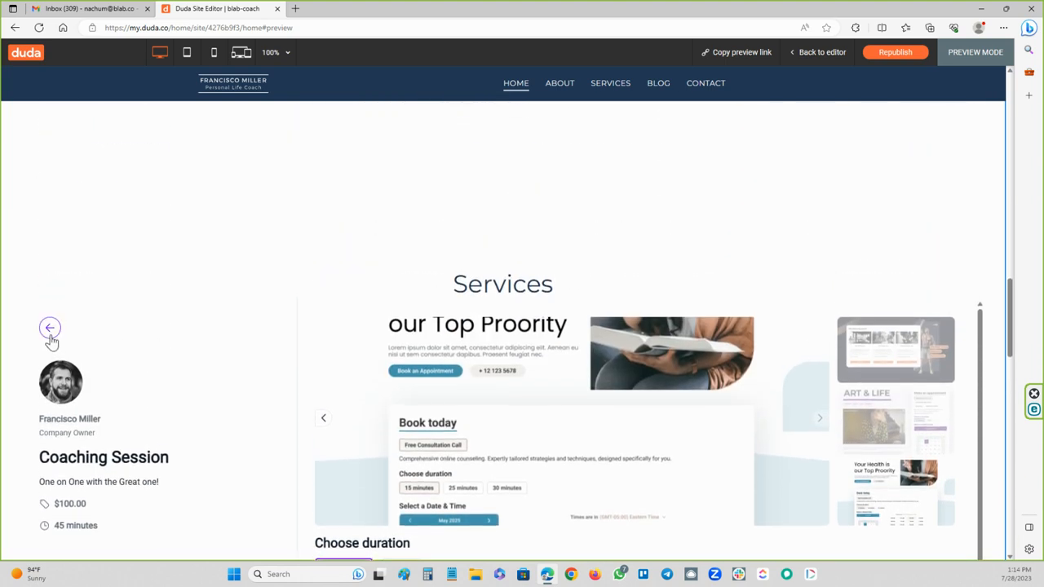
Return to the service cards and open the Logo Design booking form.
{"action": "left_click", "coordinate": [49, 328]}
{"action": "scroll", "coordinate": [215, 350], "scroll_direction": "down", "scroll_amount": 3}
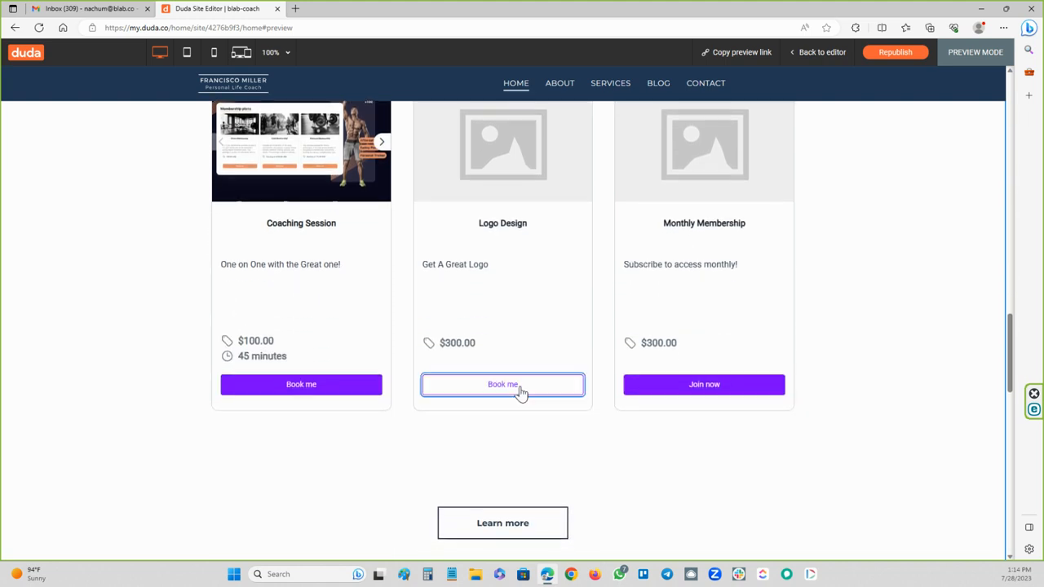
{"action": "left_click", "coordinate": [502, 384]}
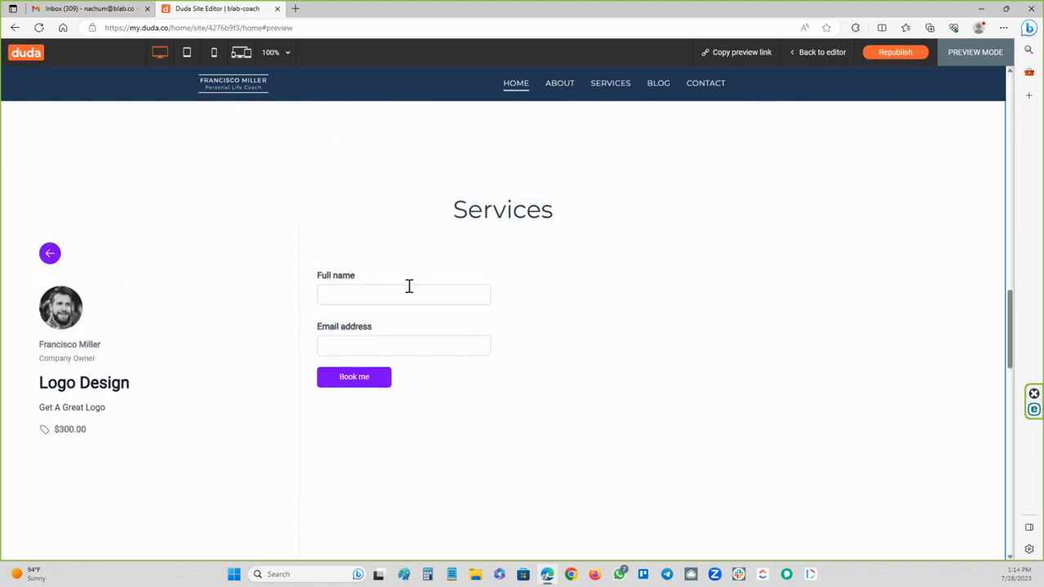
Check the full name field of the Logo Design booking form and return to the service cards.
{"action": "left_click", "coordinate": [409, 294]}
{"action": "left_click", "coordinate": [486, 267]}
{"action": "left_click", "coordinate": [50, 254]}
Open the Monthly Membership sign-up form, check its full name field and return to the service cards.
{"action": "scroll", "coordinate": [620, 392], "scroll_direction": "down", "scroll_amount": 1}
{"action": "left_click", "coordinate": [708, 463]}
{"action": "left_click", "coordinate": [461, 224]}
{"action": "left_click", "coordinate": [555, 222]}
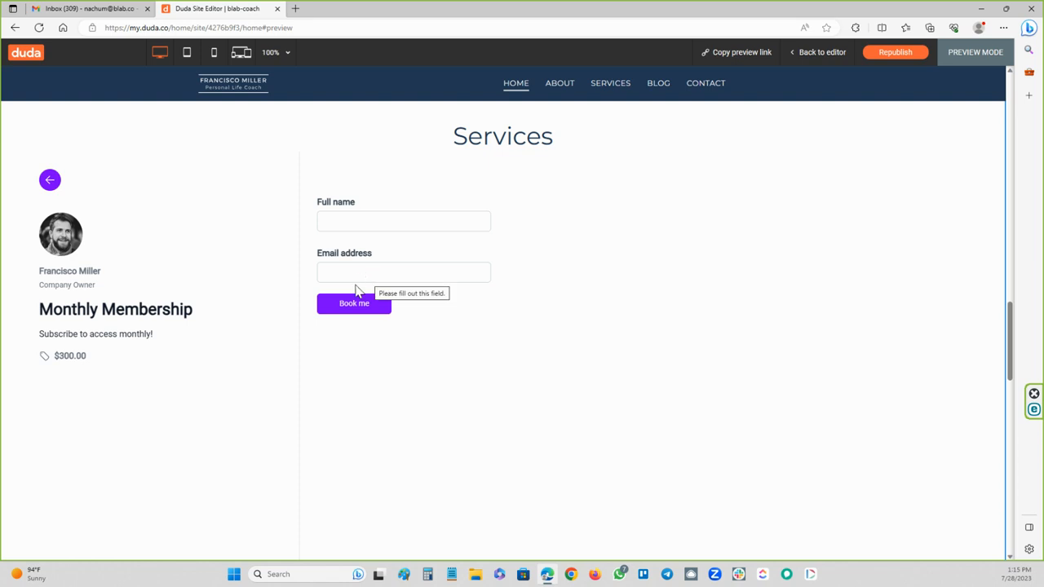
{"action": "left_click", "coordinate": [47, 181]}
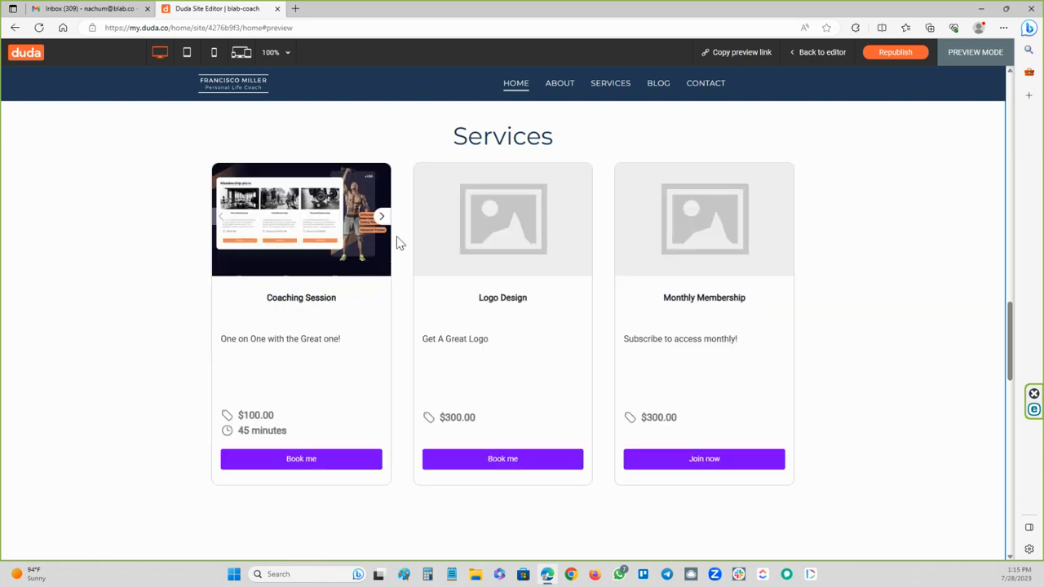
Examine the layout of the Services section in the preview, from its heading down to the Learn more link below the cards.
{"action": "scroll", "coordinate": [337, 410], "scroll_direction": "up", "scroll_amount": 3}
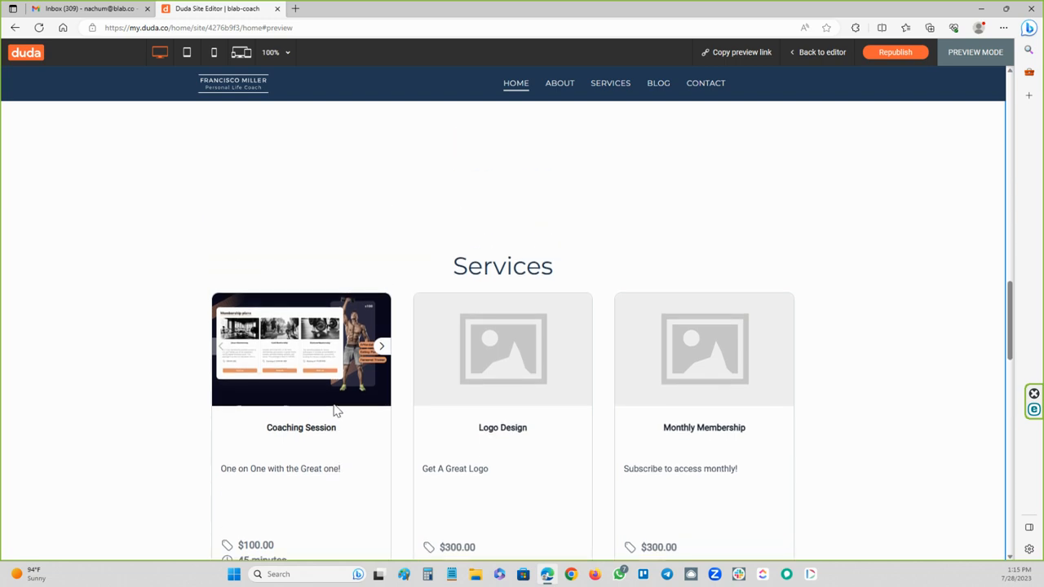
{"action": "scroll", "coordinate": [568, 424], "scroll_direction": "down", "scroll_amount": 2}
{"action": "scroll", "coordinate": [491, 416], "scroll_direction": "down", "scroll_amount": 3}
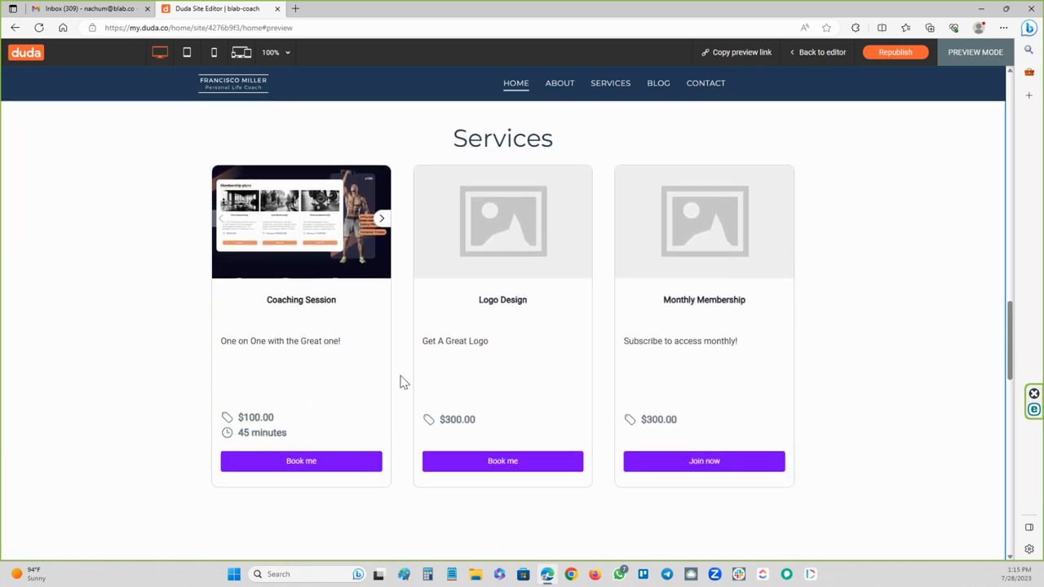
{"action": "scroll", "coordinate": [381, 347], "scroll_direction": "down", "scroll_amount": 1}
{"action": "scroll", "coordinate": [345, 389], "scroll_direction": "down", "scroll_amount": 1}
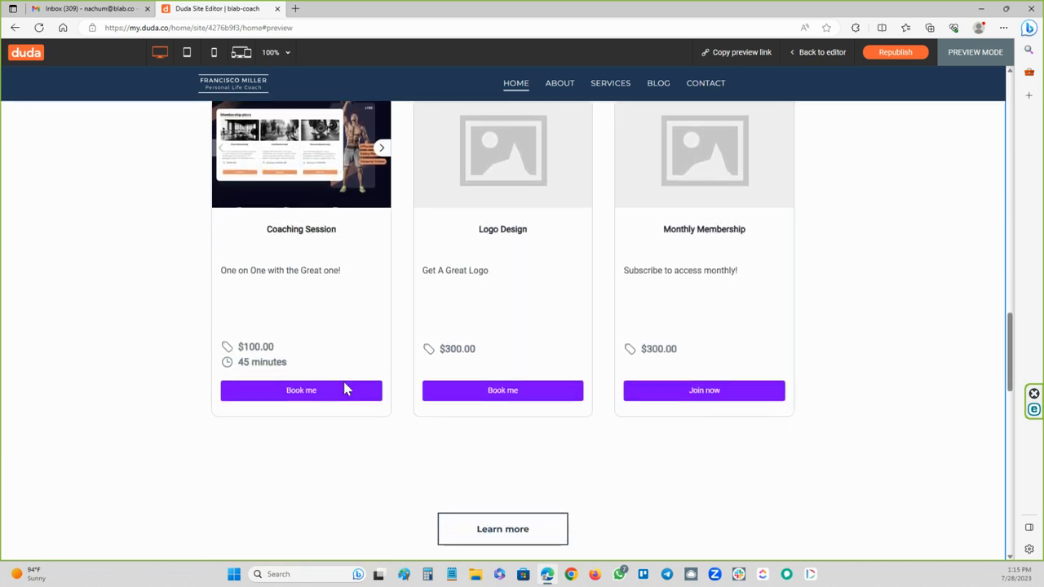
{"action": "scroll", "coordinate": [361, 389], "scroll_direction": "up", "scroll_amount": 2}
{"action": "scroll", "coordinate": [364, 389], "scroll_direction": "down", "scroll_amount": 3}
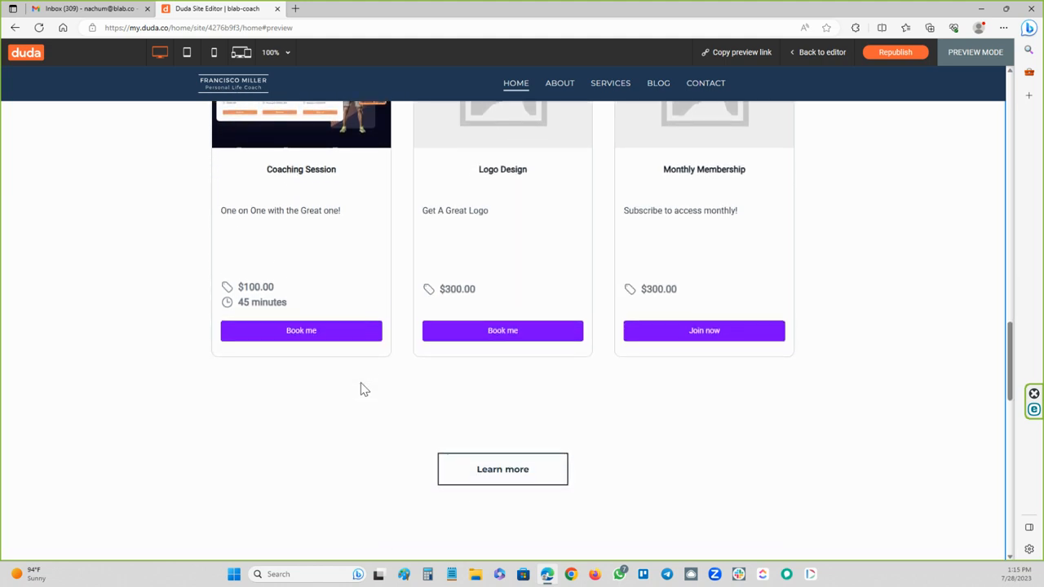
{"action": "scroll", "coordinate": [361, 389], "scroll_direction": "up", "scroll_amount": 2}
{"action": "scroll", "coordinate": [364, 389], "scroll_direction": "up", "scroll_amount": 2}
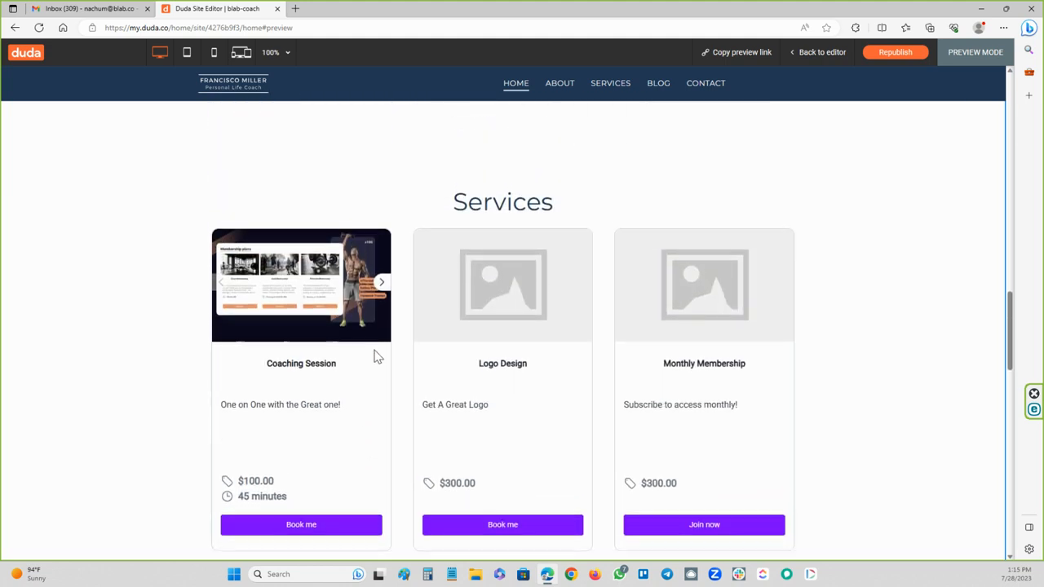
Browse the Coaching Session card's images through to the last one and review the three service cards.
{"action": "left_click", "coordinate": [384, 291]}
{"action": "left_click", "coordinate": [387, 292]}
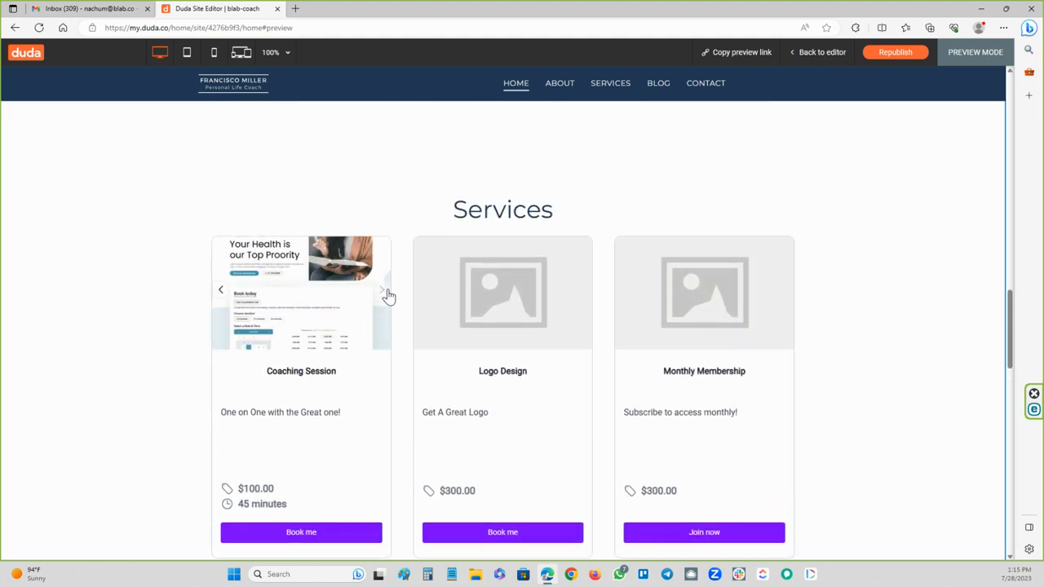
{"action": "scroll", "coordinate": [354, 366], "scroll_direction": "down", "scroll_amount": 2}
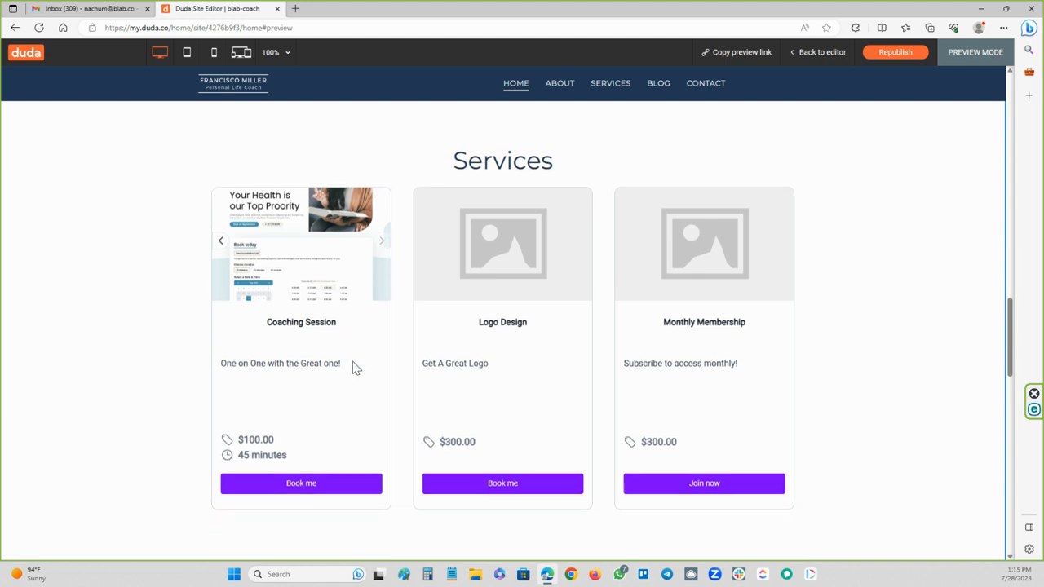
{"action": "scroll", "coordinate": [354, 367], "scroll_direction": "up", "scroll_amount": 2}
{"action": "scroll", "coordinate": [354, 368], "scroll_direction": "down", "scroll_amount": 2}
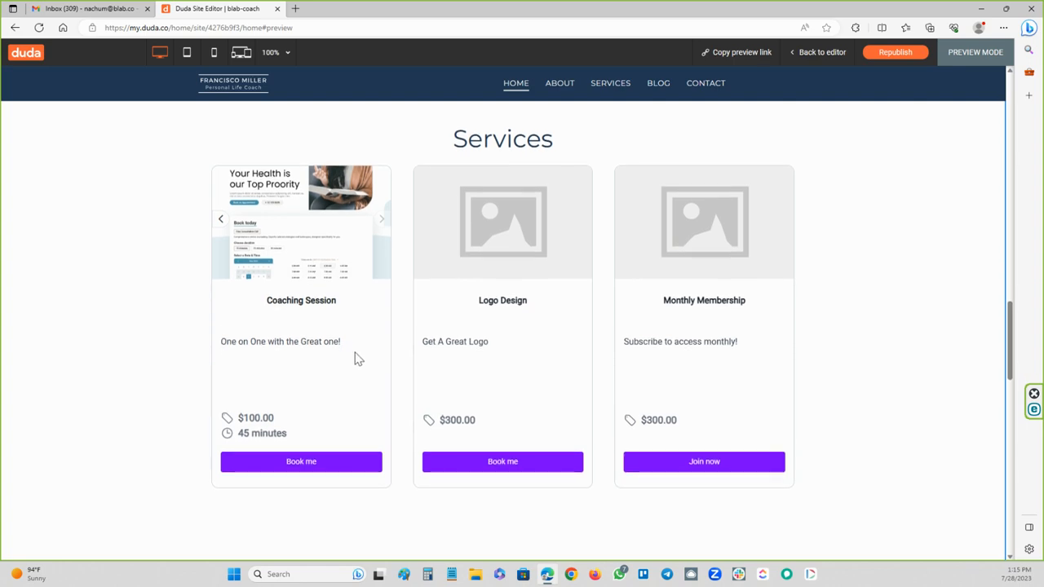